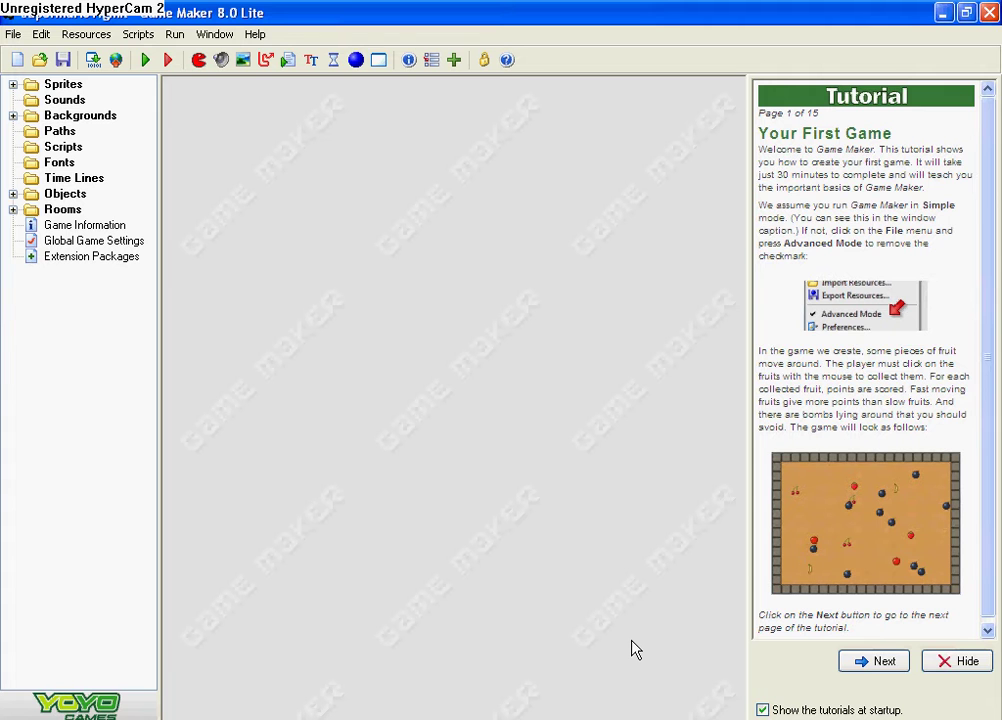
Hide the tutorial and create a new sprite named mario_toucher
{"action": "left_click", "coordinate": [966, 661]}
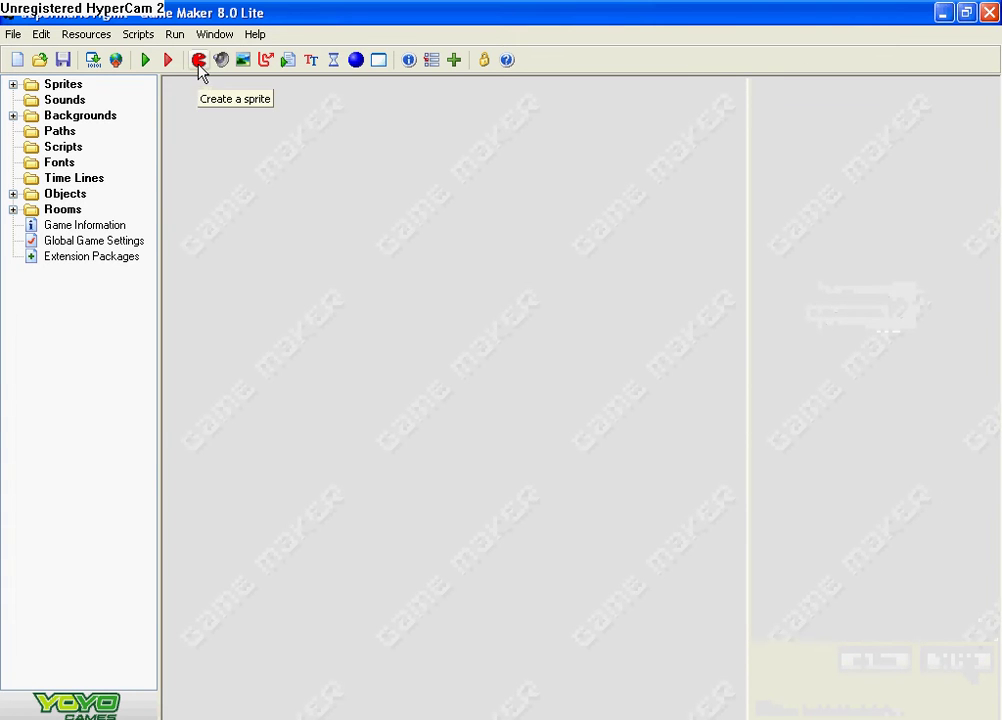
{"action": "left_click", "coordinate": [199, 62]}
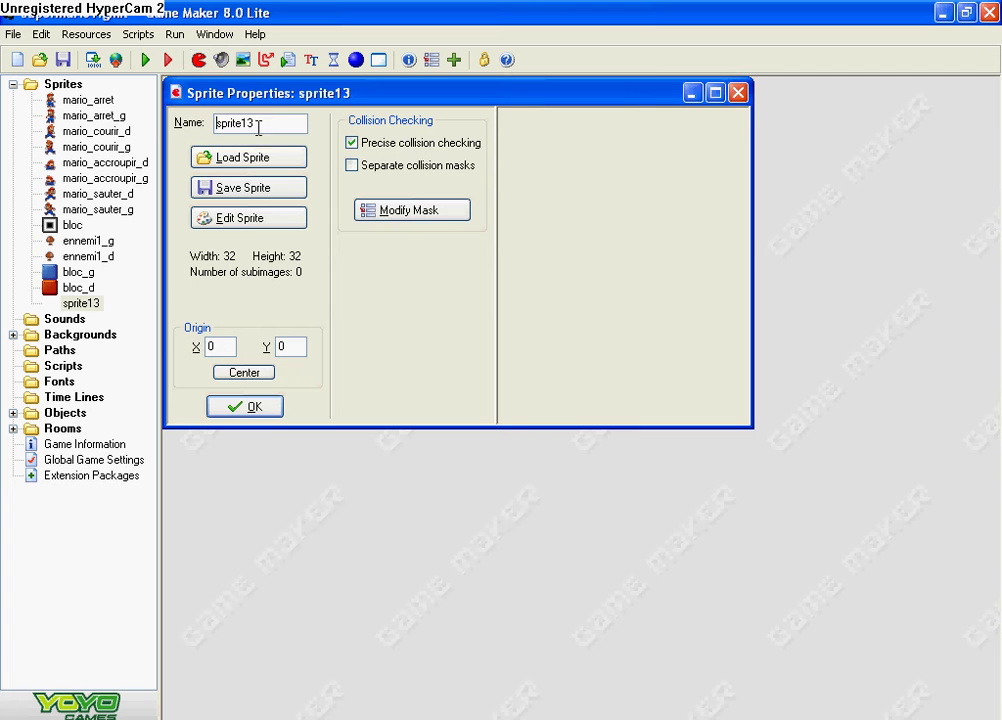
{"action": "type", "text": "mario_"}
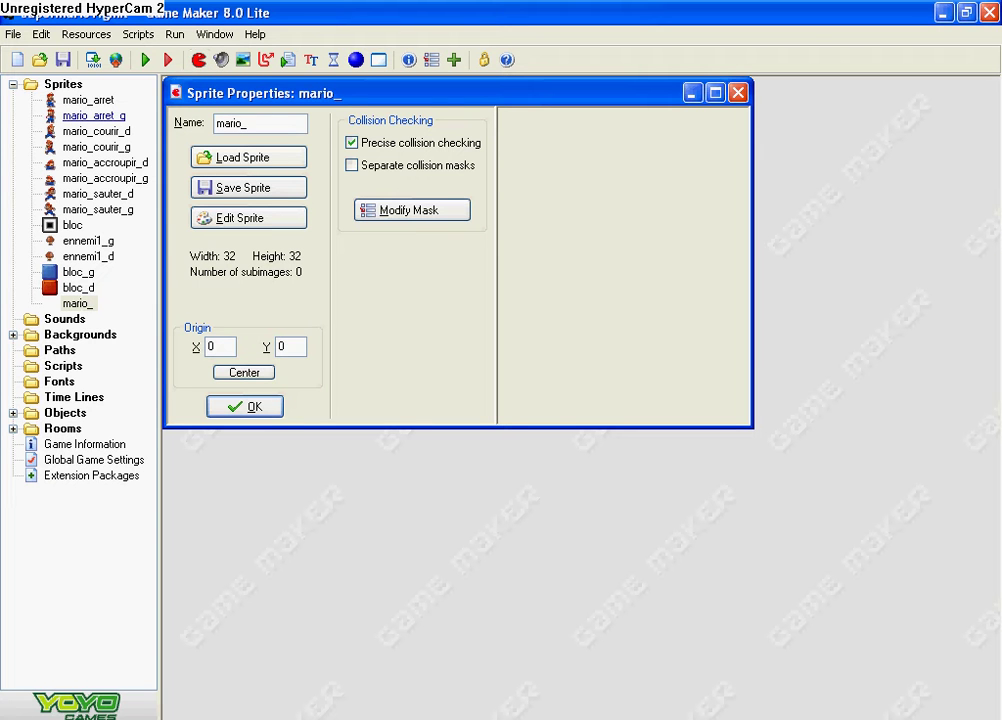
{"action": "type", "text": "toucher"}
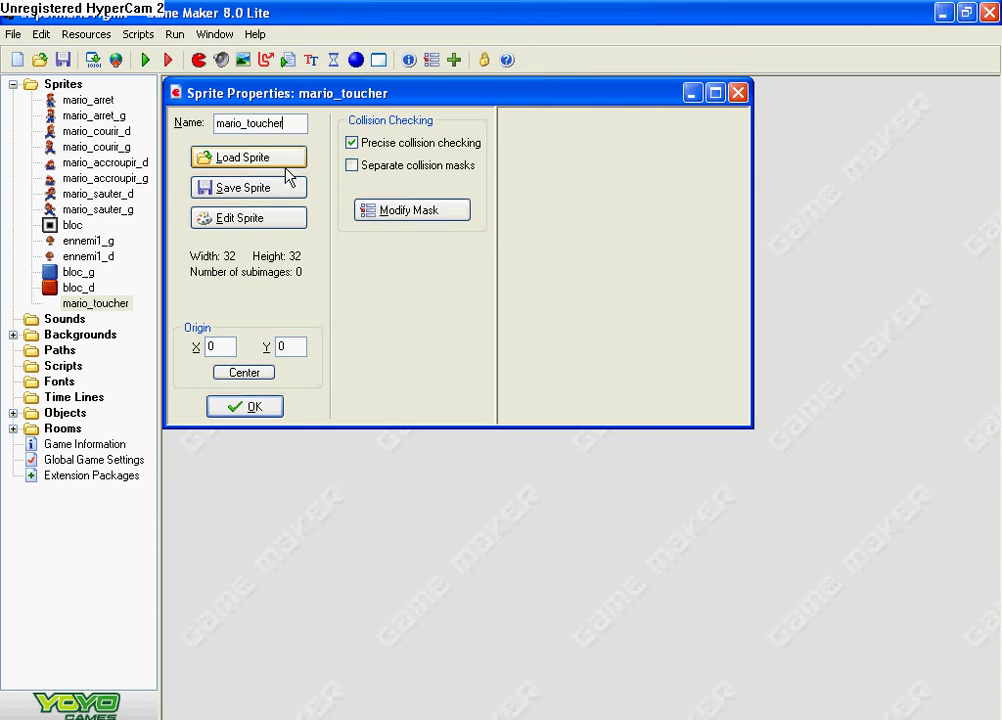
Edit the mario_toucher sprite and open the mario14 image as a strip, with the strip loading window enlarged
{"action": "left_click", "coordinate": [264, 218]}
{"action": "left_click", "coordinate": [188, 76]}
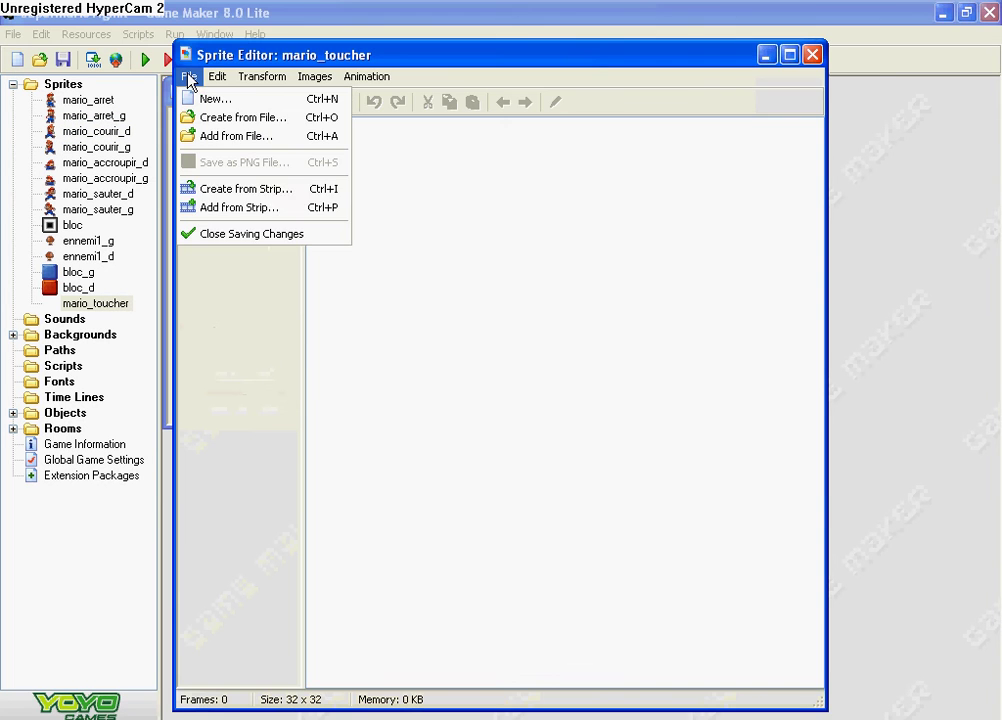
{"action": "left_click", "coordinate": [279, 190]}
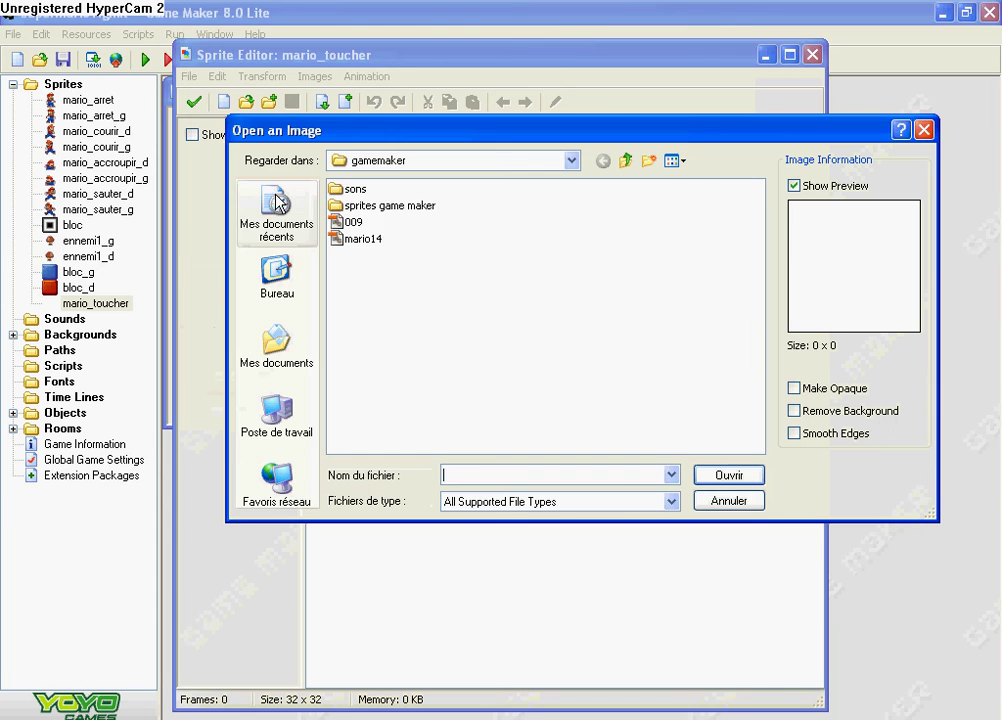
{"action": "left_click", "coordinate": [366, 239]}
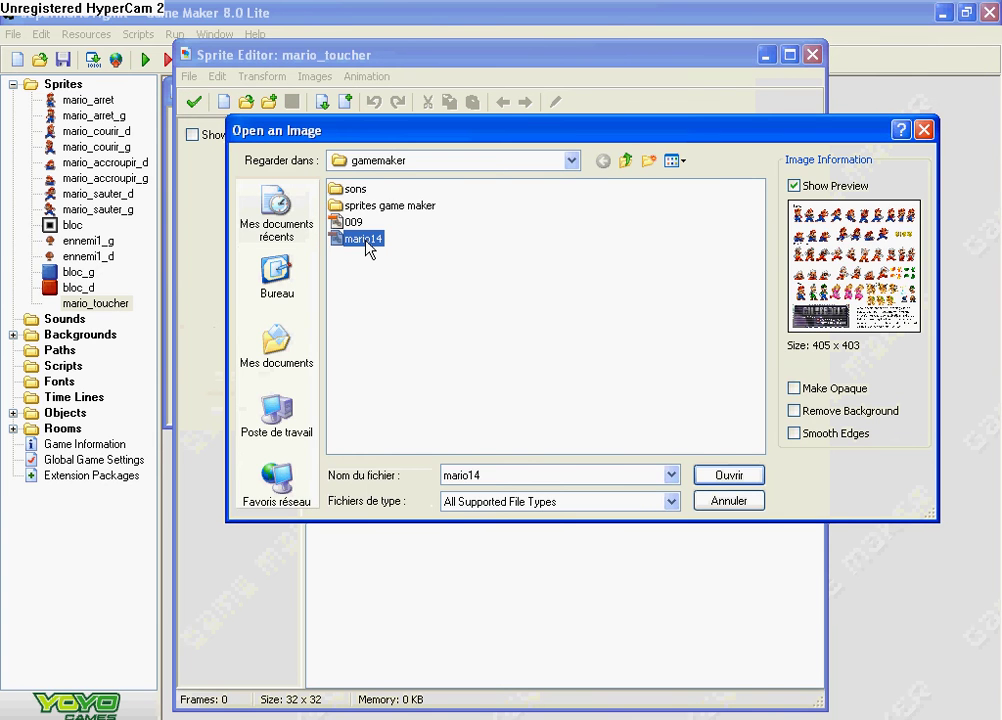
{"action": "double_click", "coordinate": [366, 239]}
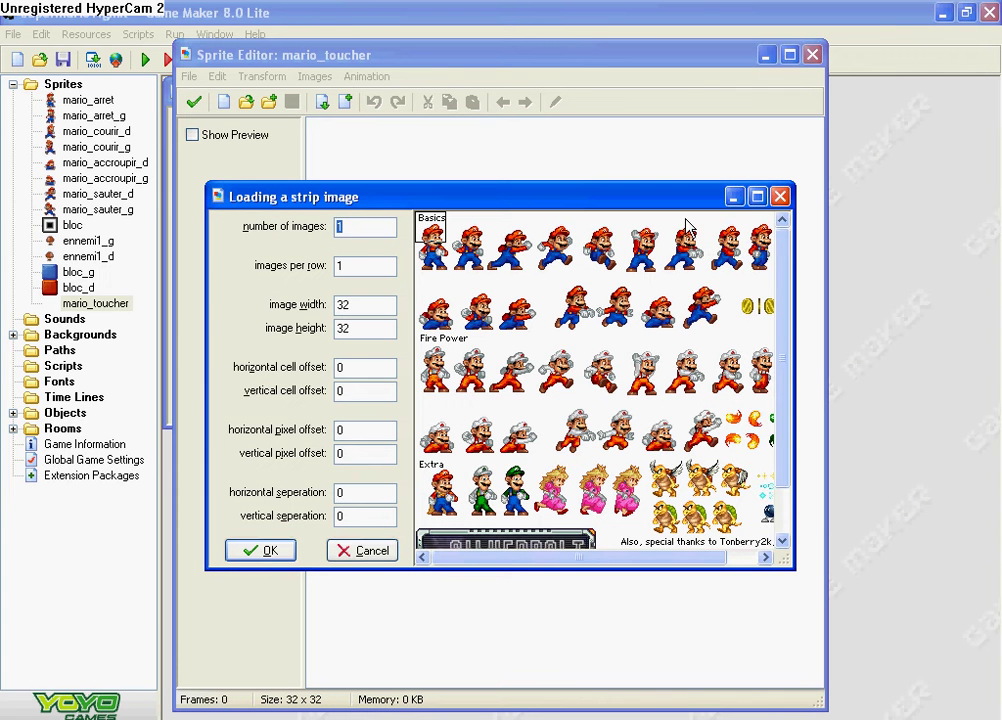
{"action": "left_click", "coordinate": [757, 197]}
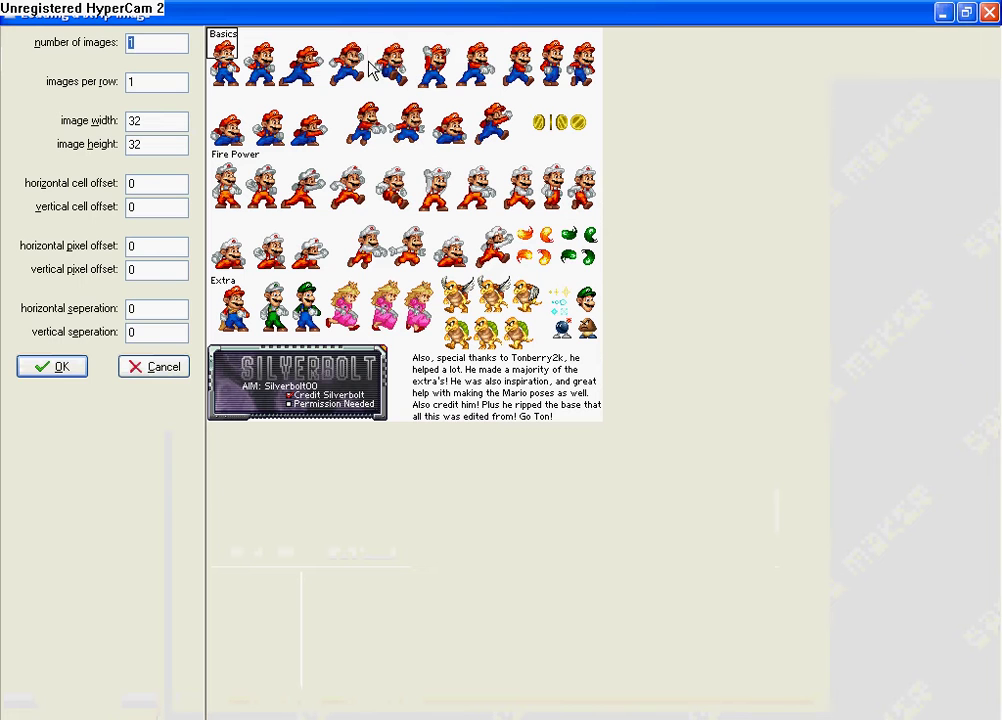
Import the fifth Mario pose of the Basics row as a single frame 40 pixels wide and 50 pixels high
{"action": "left_click_drag", "start_coordinate": [373, 39], "coordinate": [378, 49]}
{"action": "left_click_drag", "start_coordinate": [142, 121], "coordinate": [58, 125]}
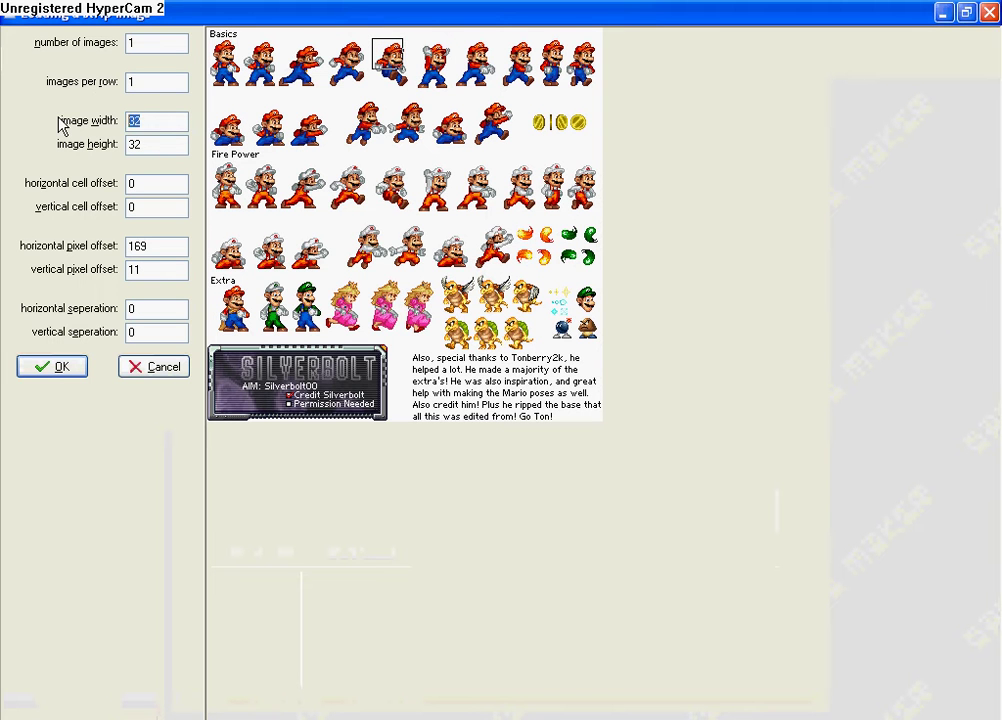
{"action": "type", "text": "34"}
{"action": "left_click_drag", "start_coordinate": [170, 121], "coordinate": [52, 130]}
{"action": "type", "text": "40"}
{"action": "left_click_drag", "start_coordinate": [150, 144], "coordinate": [30, 150]}
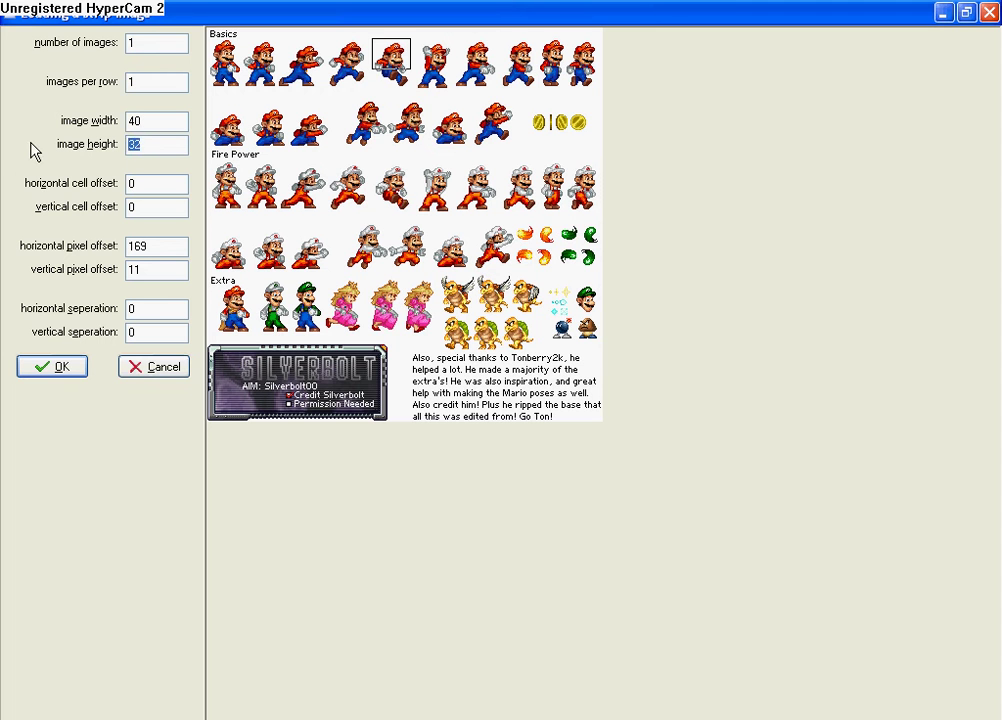
{"action": "type", "text": "60"}
{"action": "key", "text": "BackSpace"}
{"action": "key", "text": "BackSpace"}
{"action": "type", "text": "50"}
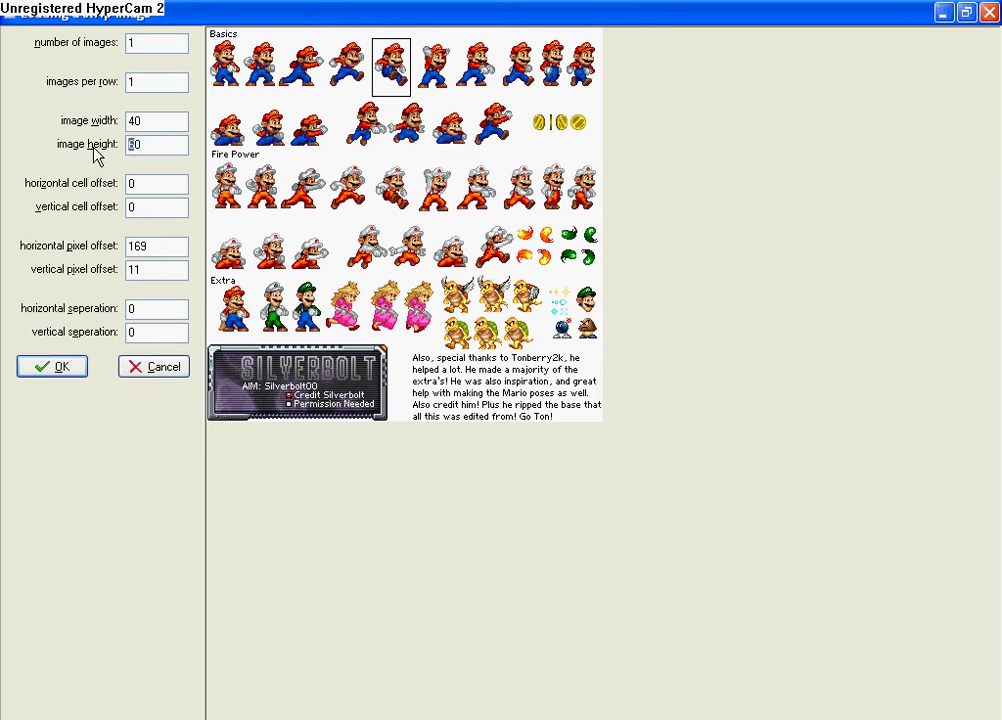
{"action": "left_click_drag", "start_coordinate": [376, 38], "coordinate": [372, 40]}
{"action": "left_click", "coordinate": [62, 367]}
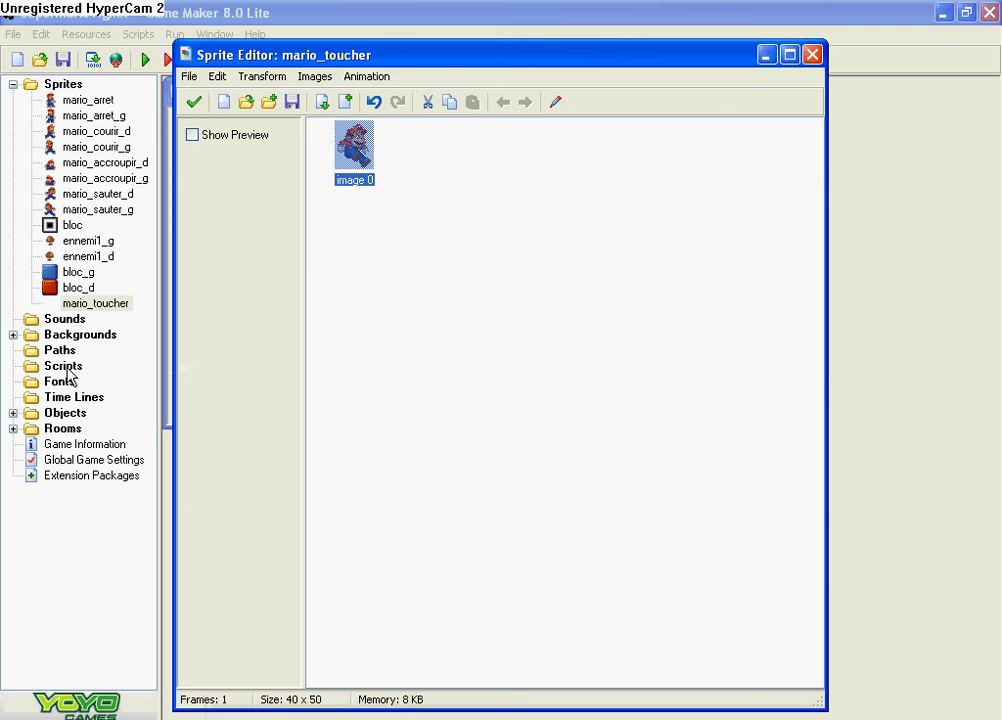
Make the frame's white background transparent and save the mario_toucher sprite
{"action": "left_click", "coordinate": [303, 79]}
{"action": "left_click", "coordinate": [352, 265]}
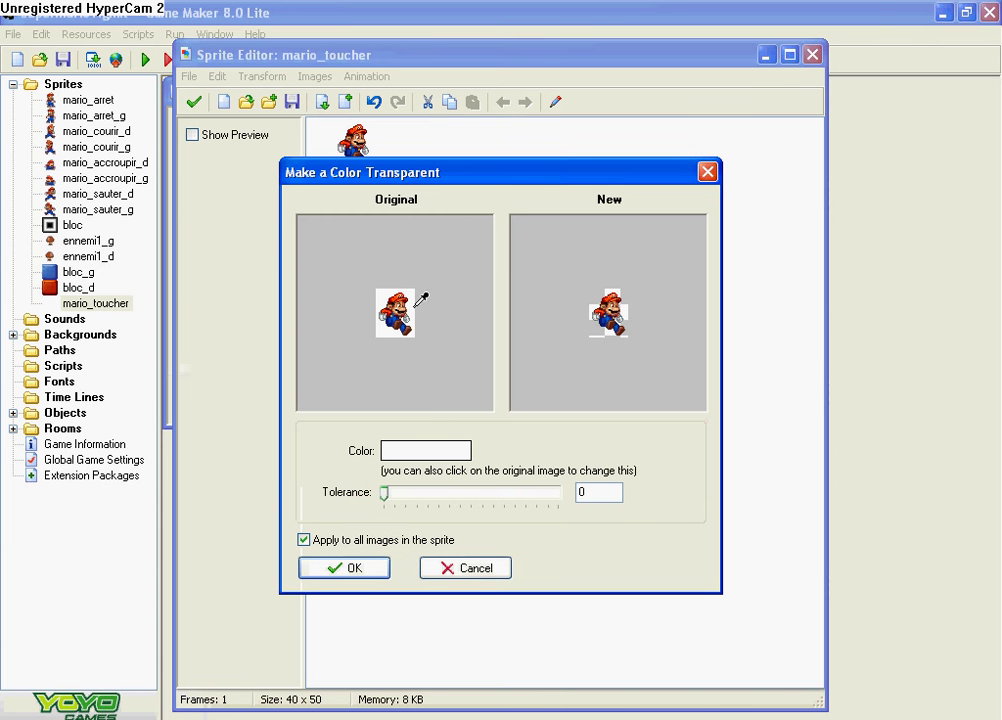
{"action": "left_click", "coordinate": [352, 568]}
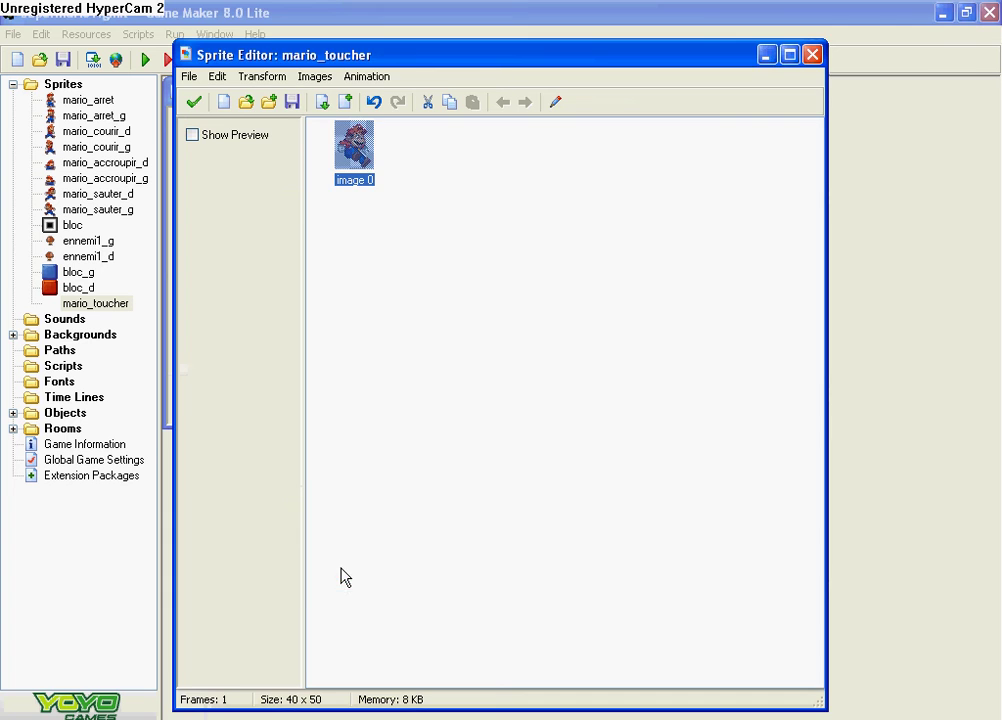
{"action": "left_click", "coordinate": [193, 102]}
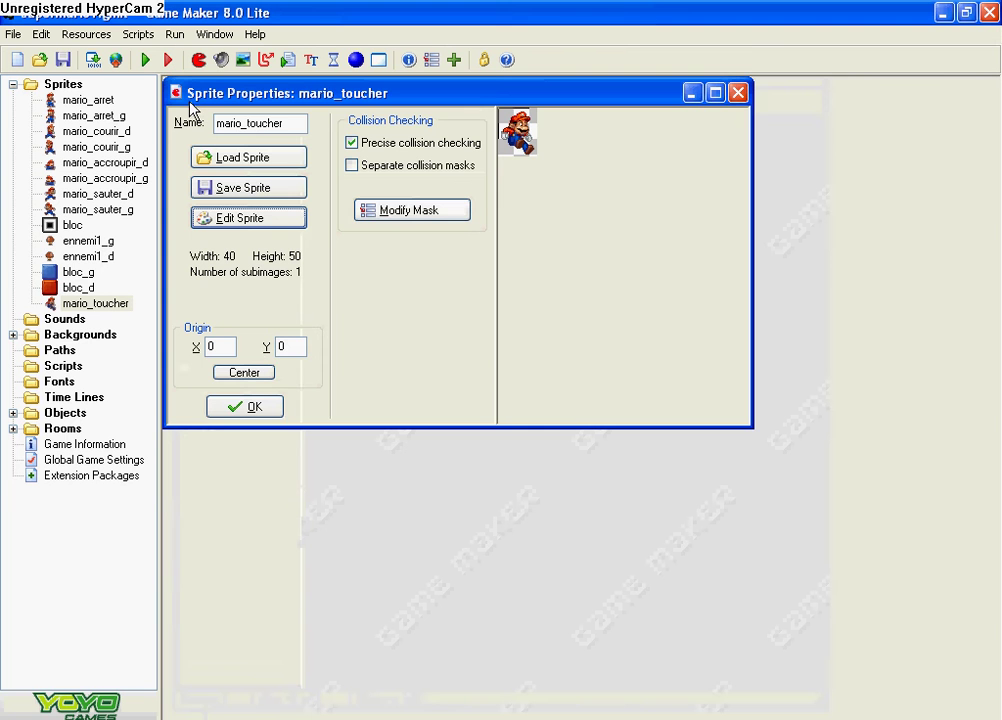
{"action": "left_click", "coordinate": [255, 406]}
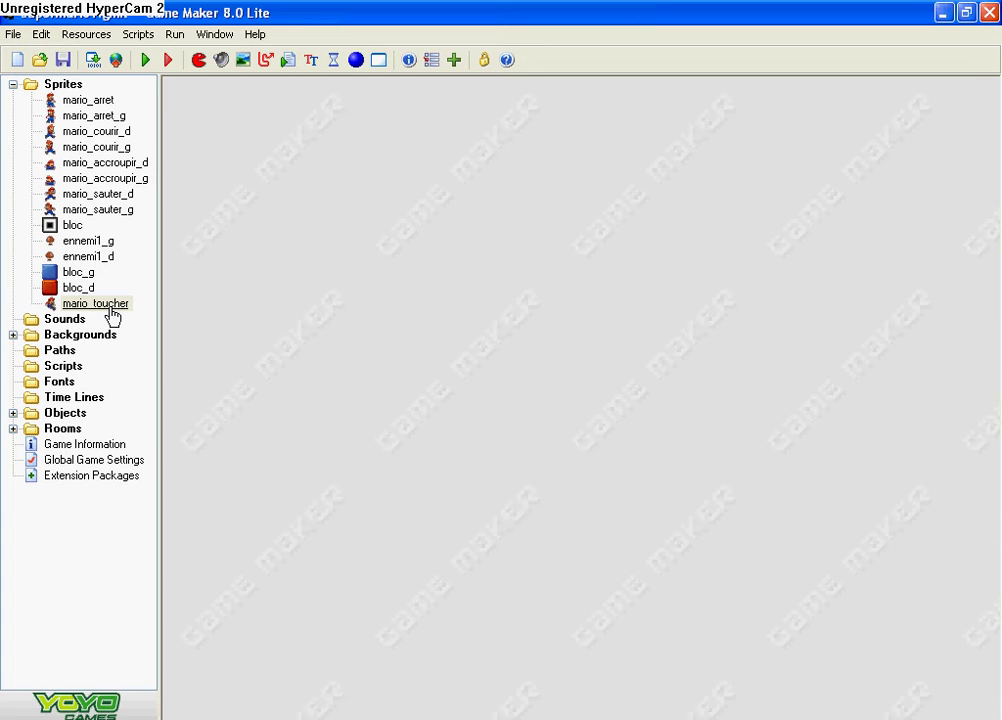
Add a collision event with ennemi1 to the mario object
{"action": "left_click", "coordinate": [13, 414]}
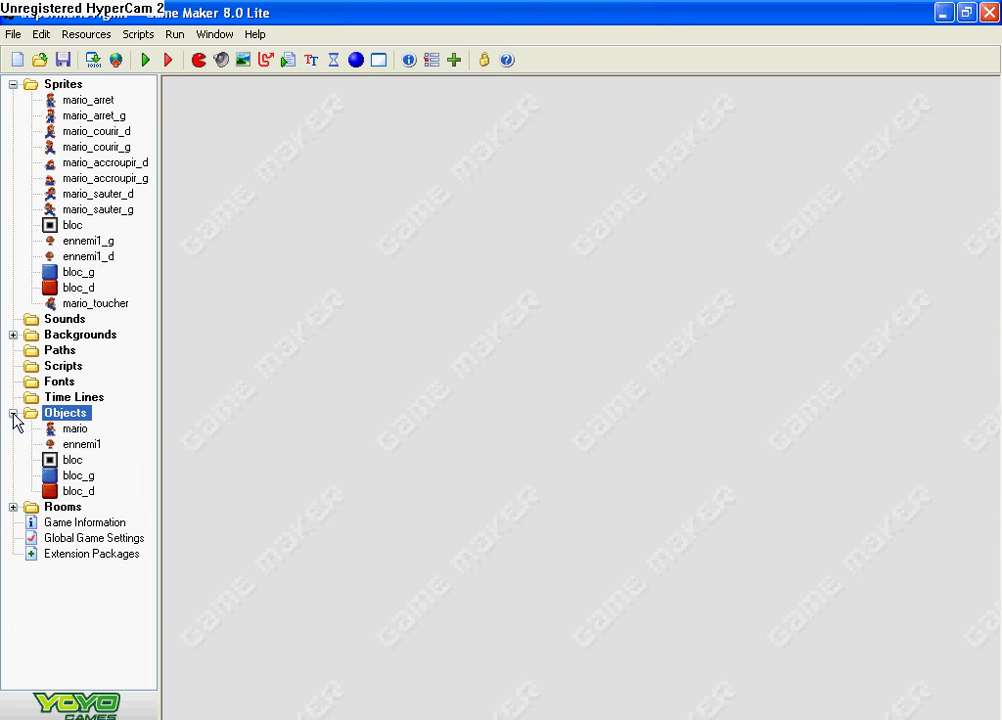
{"action": "double_click", "coordinate": [72, 429]}
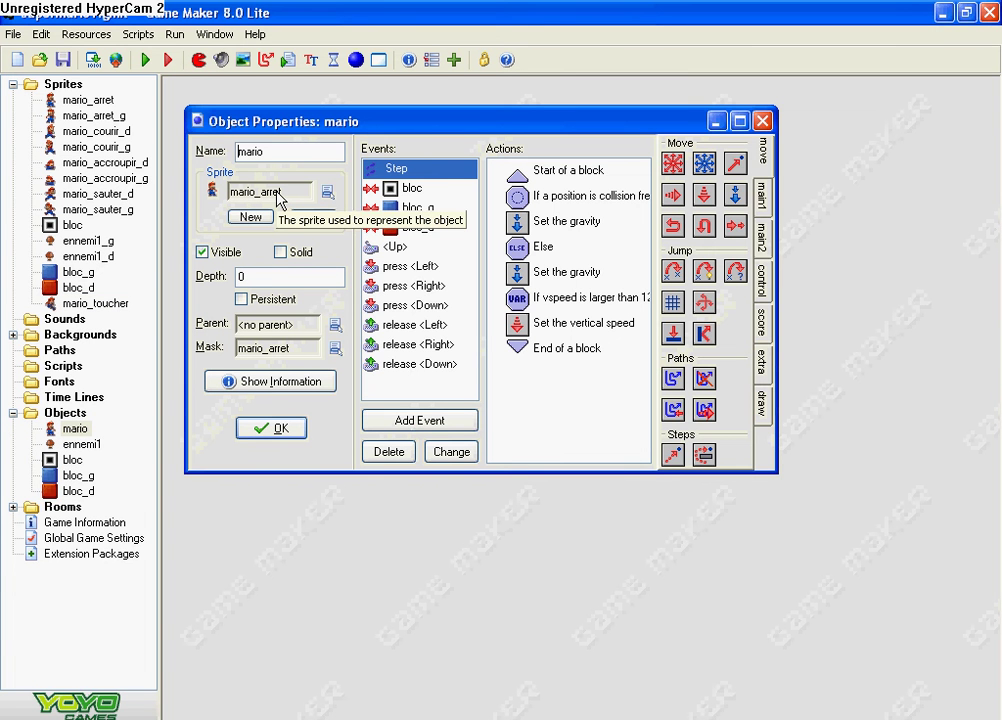
{"action": "left_click", "coordinate": [424, 420]}
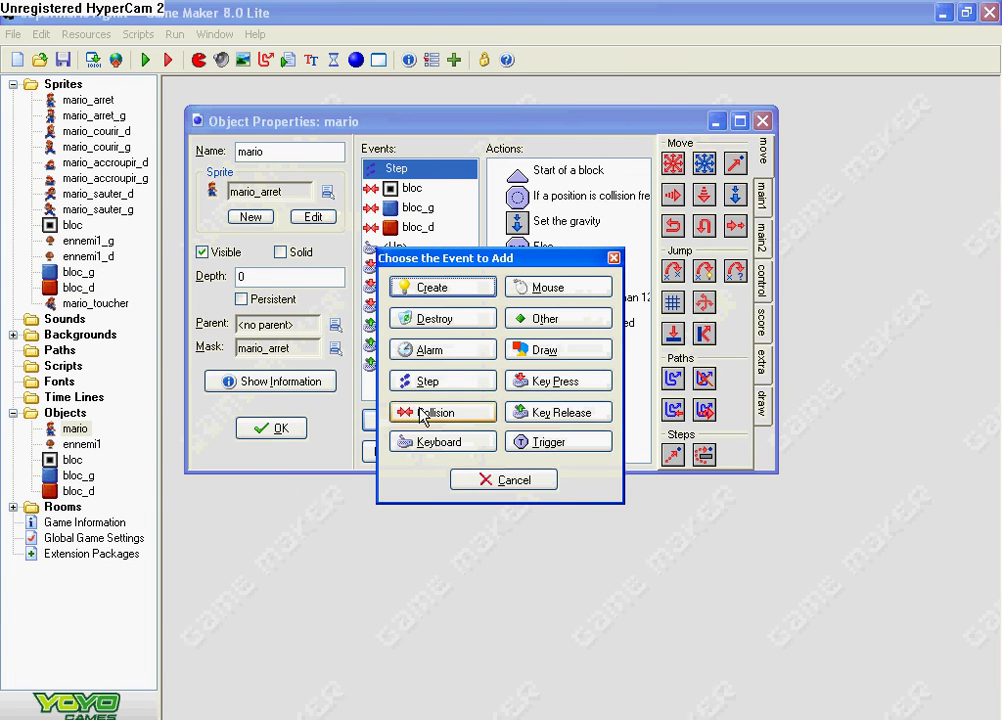
{"action": "left_click", "coordinate": [432, 418]}
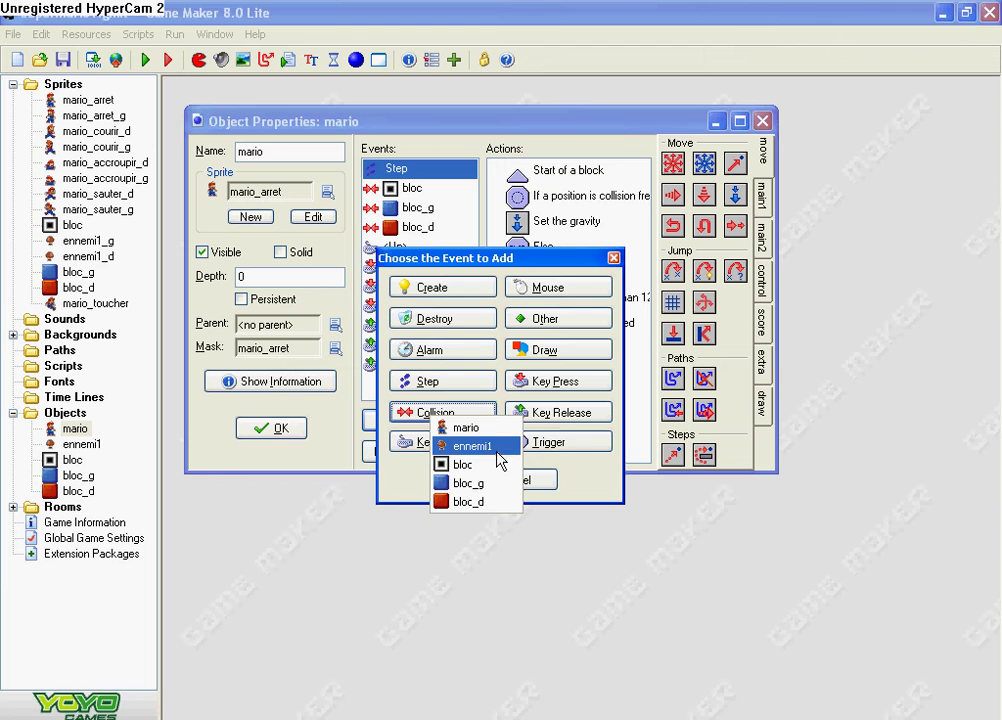
{"action": "left_click", "coordinate": [497, 459]}
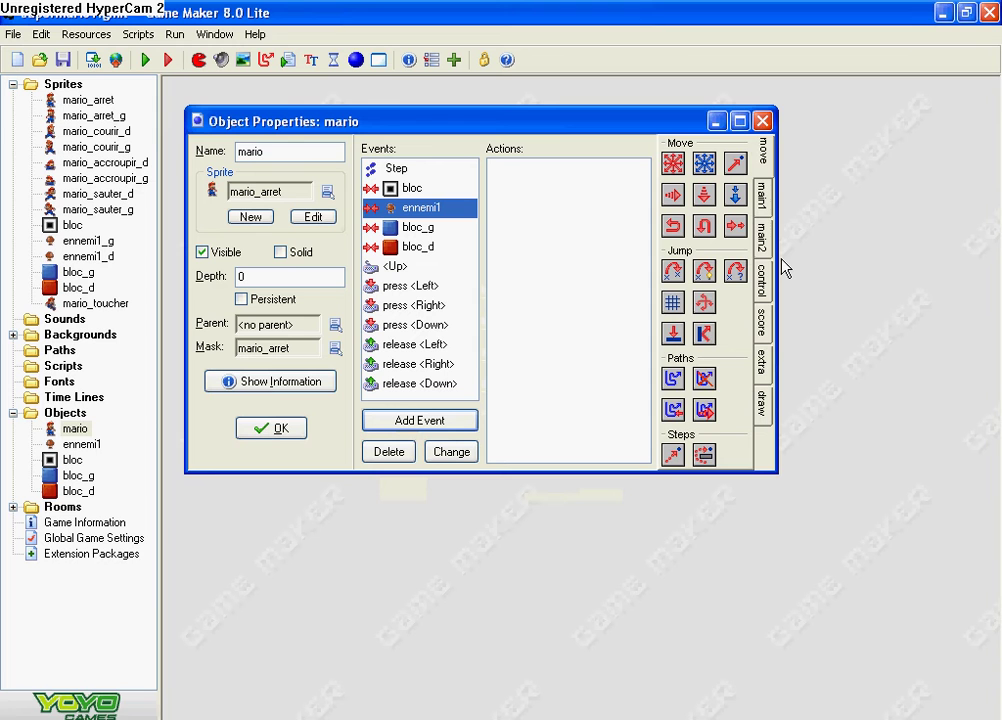
{"action": "left_click", "coordinate": [761, 193]}
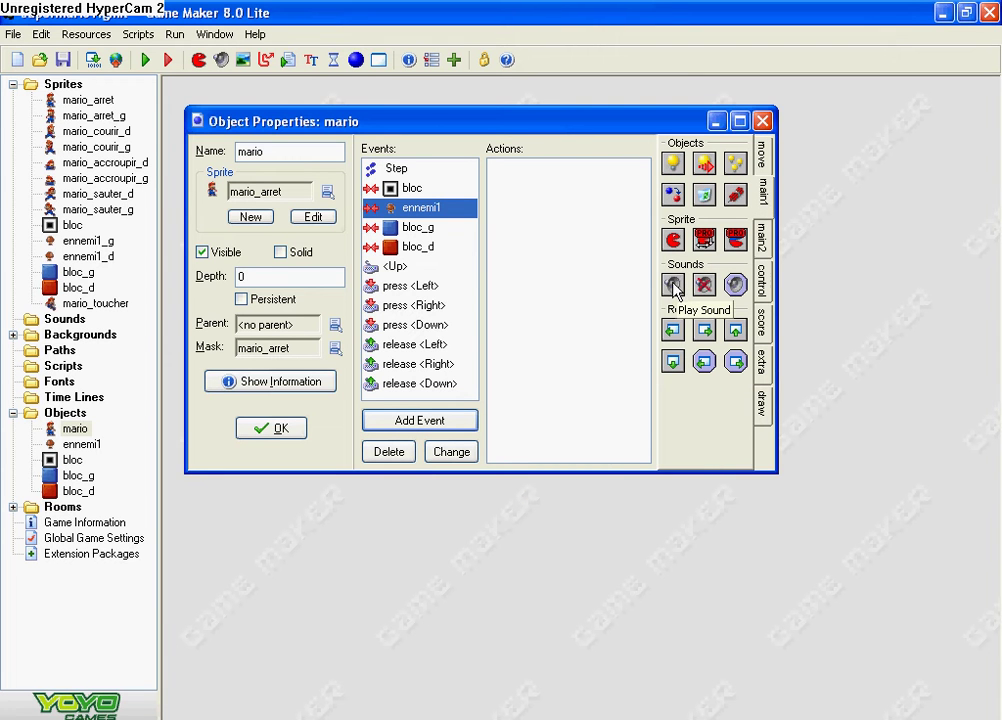
{"action": "left_click_drag", "start_coordinate": [673, 287], "coordinate": [508, 176]}
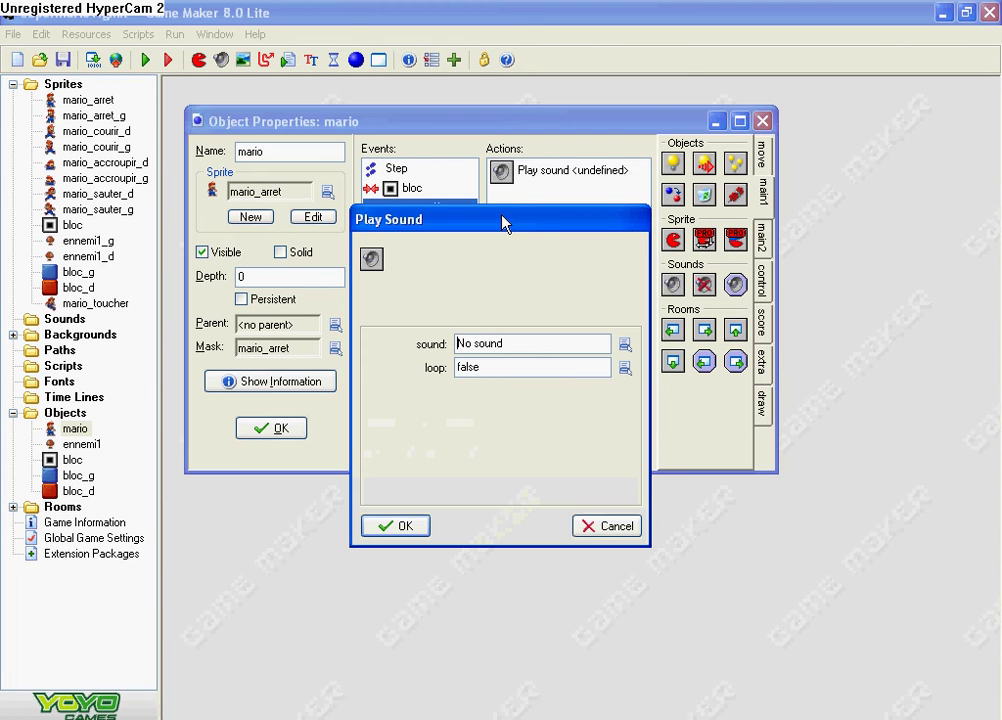
{"action": "left_click", "coordinate": [625, 369]}
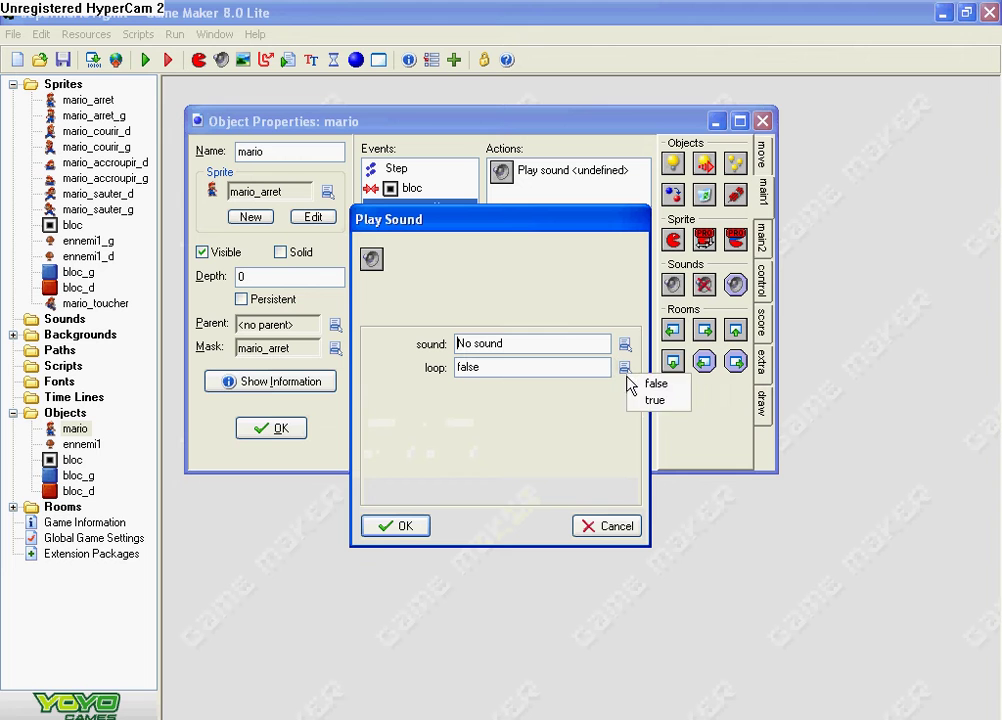
{"action": "left_click", "coordinate": [645, 384]}
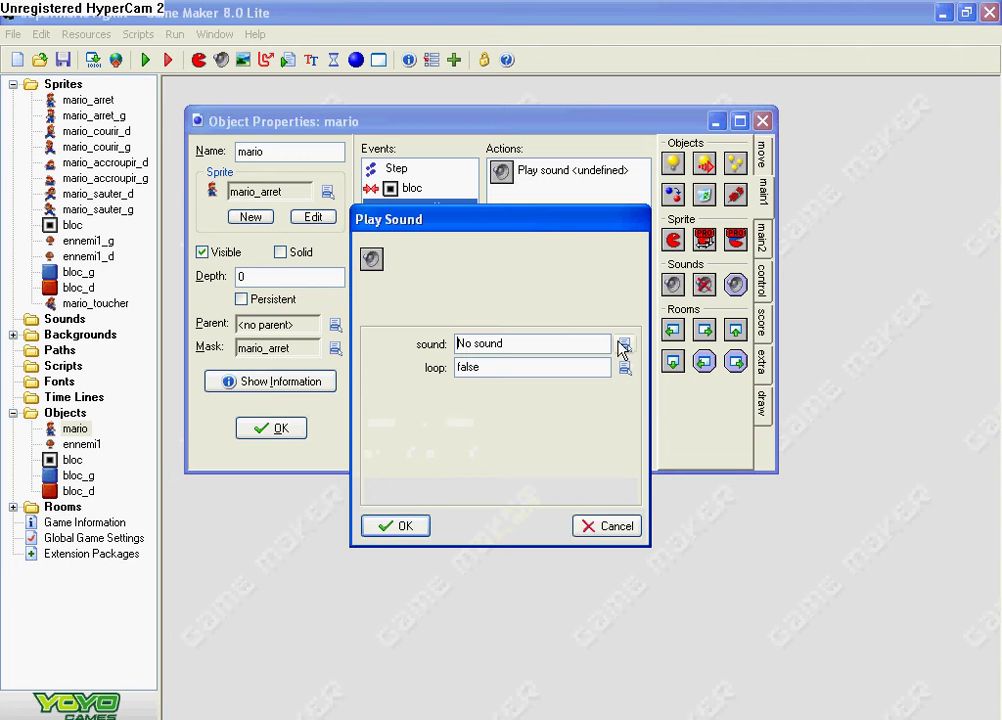
{"action": "left_click", "coordinate": [623, 345]}
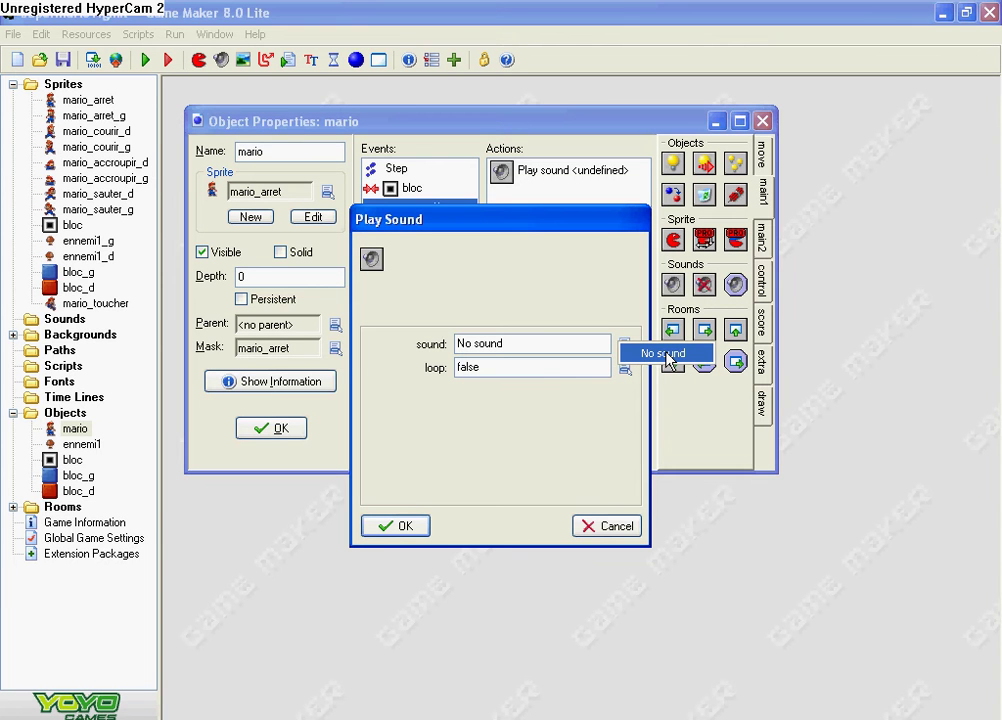
{"action": "left_click", "coordinate": [612, 528]}
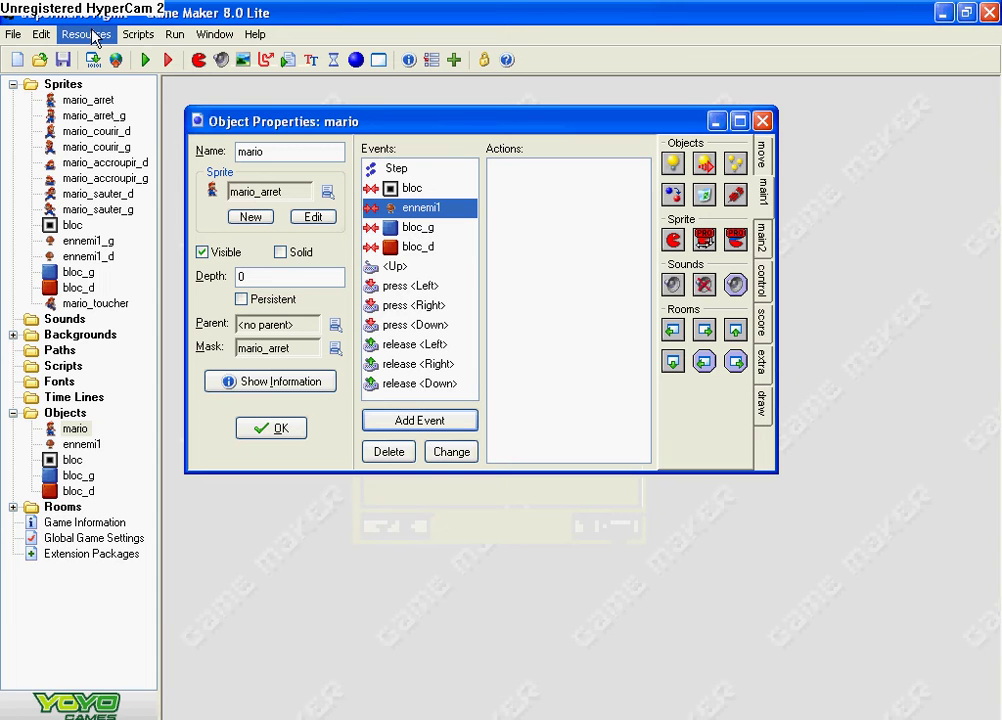
Create a new sound resource named mario_toucher
{"action": "left_click", "coordinate": [222, 62]}
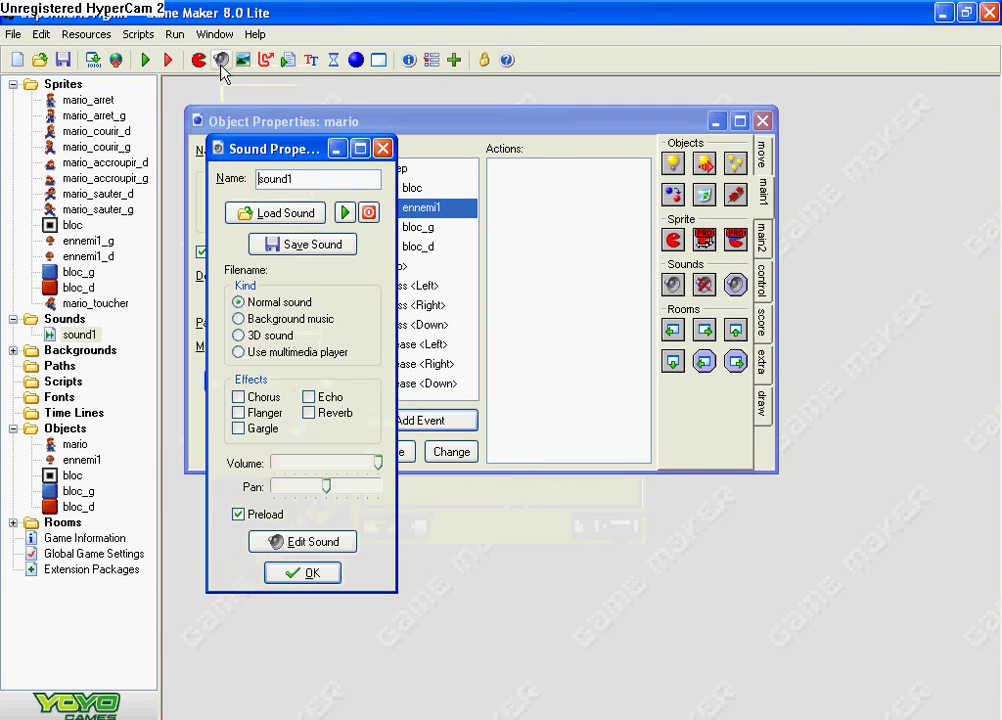
{"action": "double_click", "coordinate": [287, 179]}
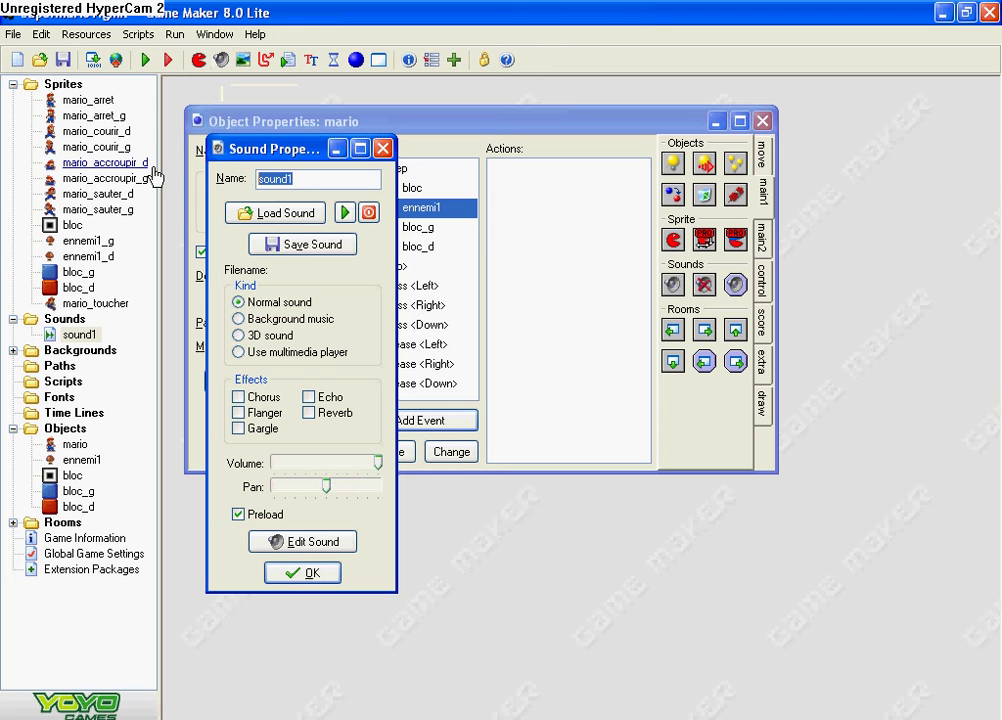
{"action": "type", "text": "ma"}
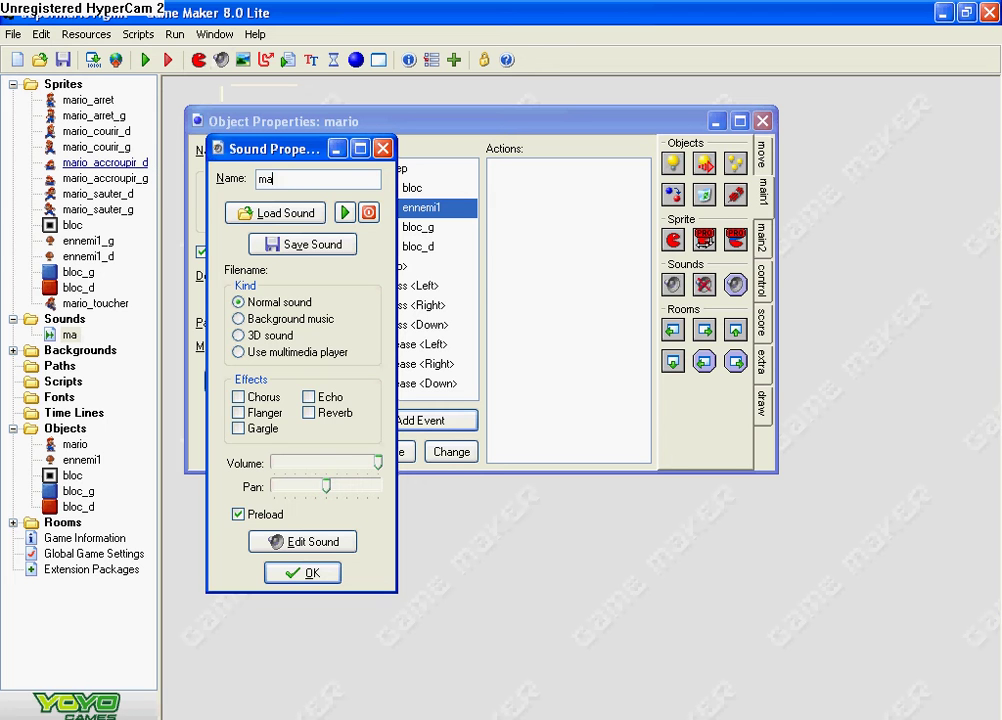
{"action": "type", "text": "rio_toucher"}
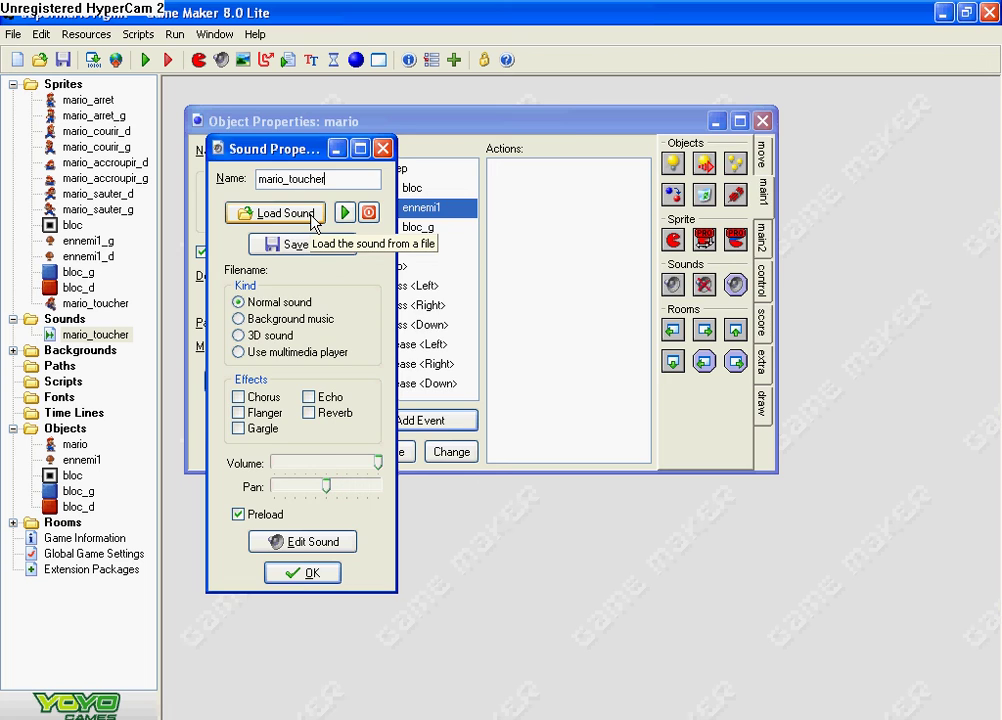
Load the lose1 sound file into the mario_toucher sound and play it as a preview
{"action": "left_click", "coordinate": [313, 222]}
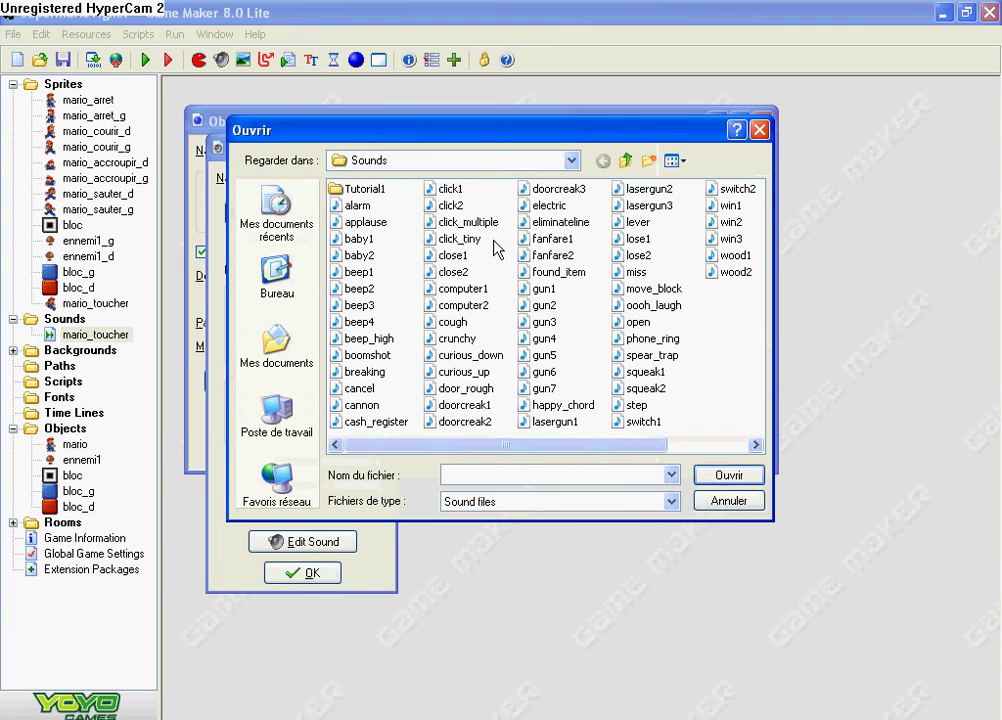
{"action": "double_click", "coordinate": [638, 240]}
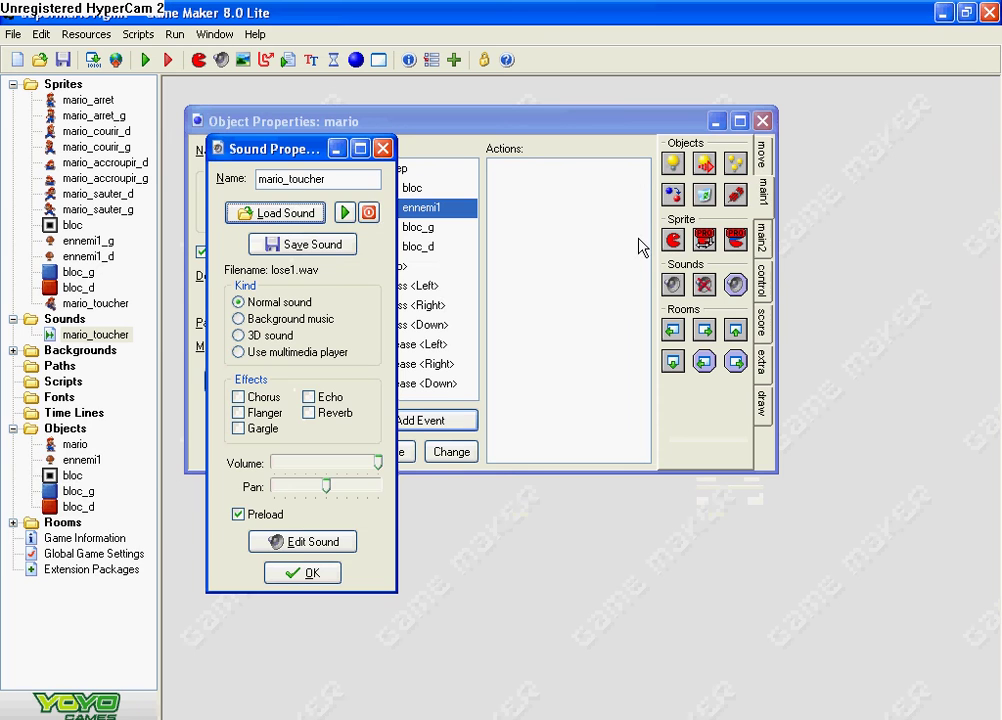
{"action": "left_click", "coordinate": [346, 213]}
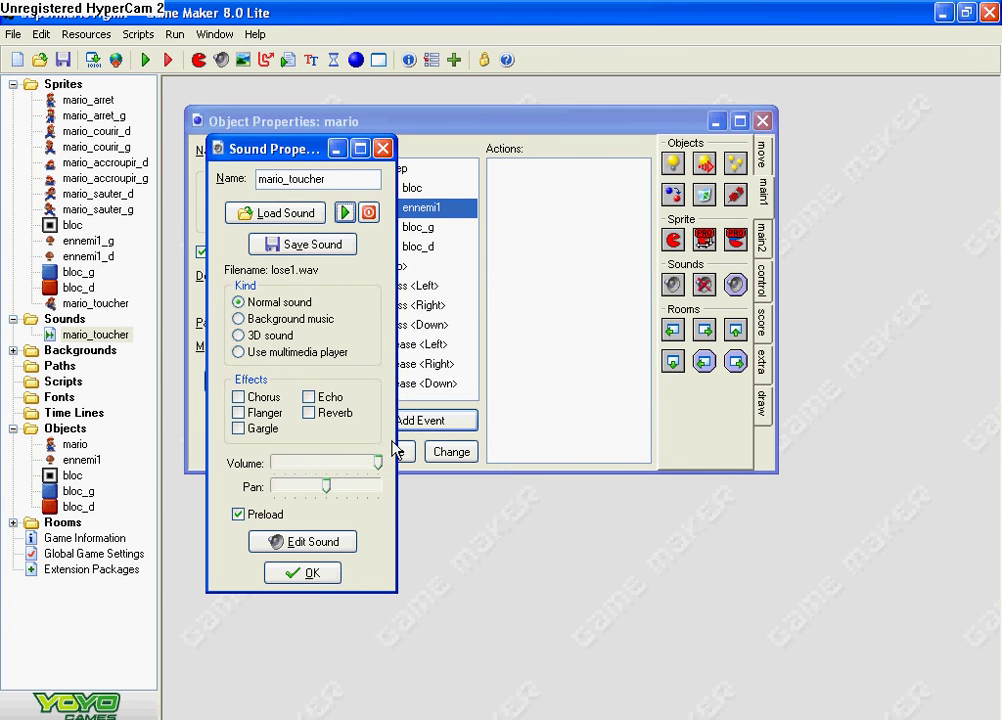
Stop the sound preview, lower the mario_toucher sound's volume to about half and confirm its properties
{"action": "left_click", "coordinate": [369, 212]}
{"action": "left_click_drag", "start_coordinate": [378, 464], "coordinate": [333, 471]}
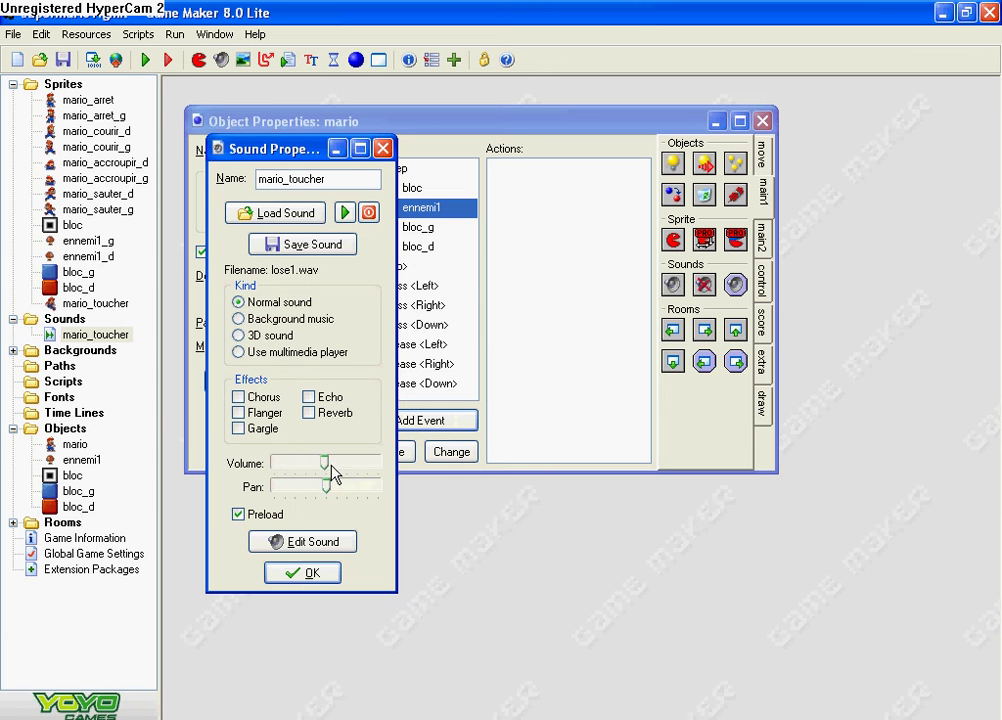
{"action": "left_click", "coordinate": [308, 576]}
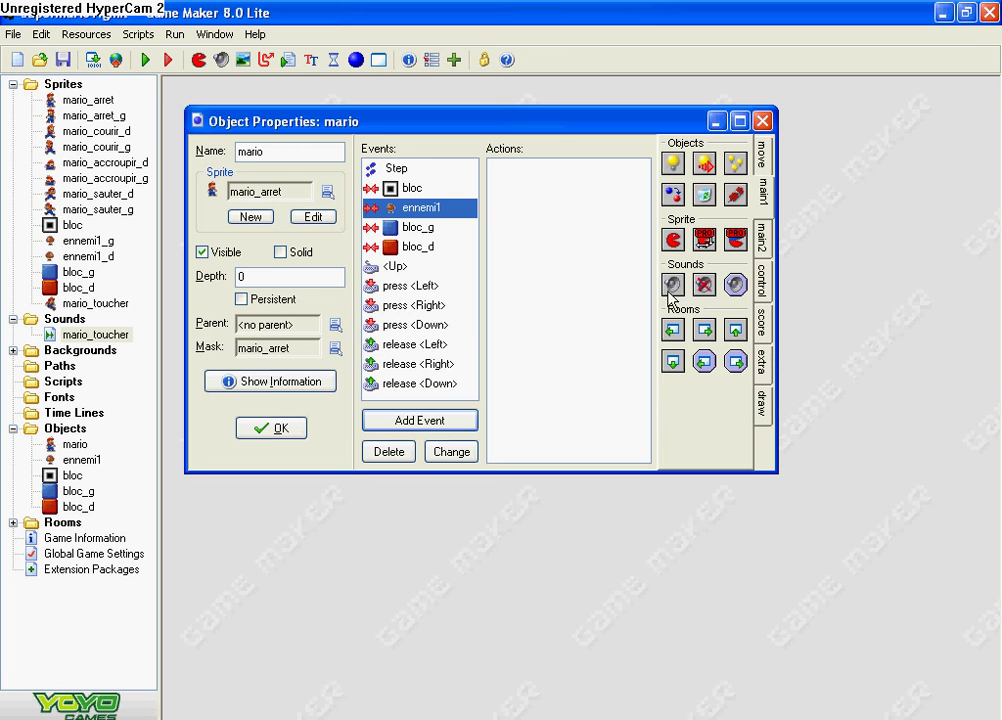
Add a Play Sound action for mario_toucher, without looping, to mario's ennemi1 collision event
{"action": "left_click_drag", "start_coordinate": [541, 204], "coordinate": [530, 202]}
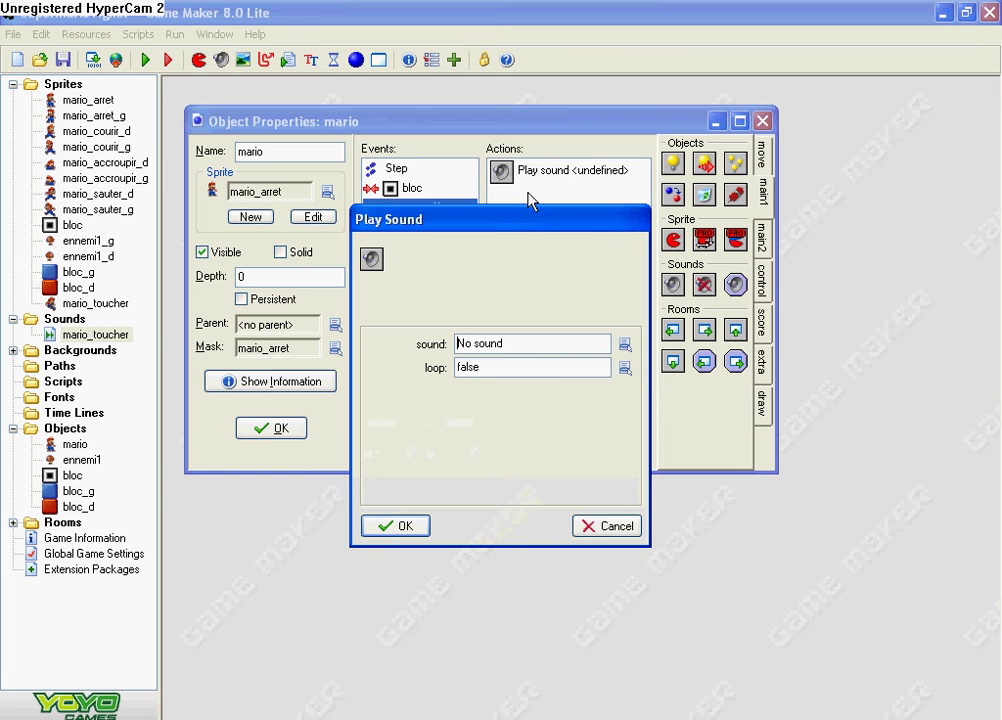
{"action": "left_click", "coordinate": [625, 345]}
{"action": "left_click", "coordinate": [702, 374]}
{"action": "left_click", "coordinate": [400, 528]}
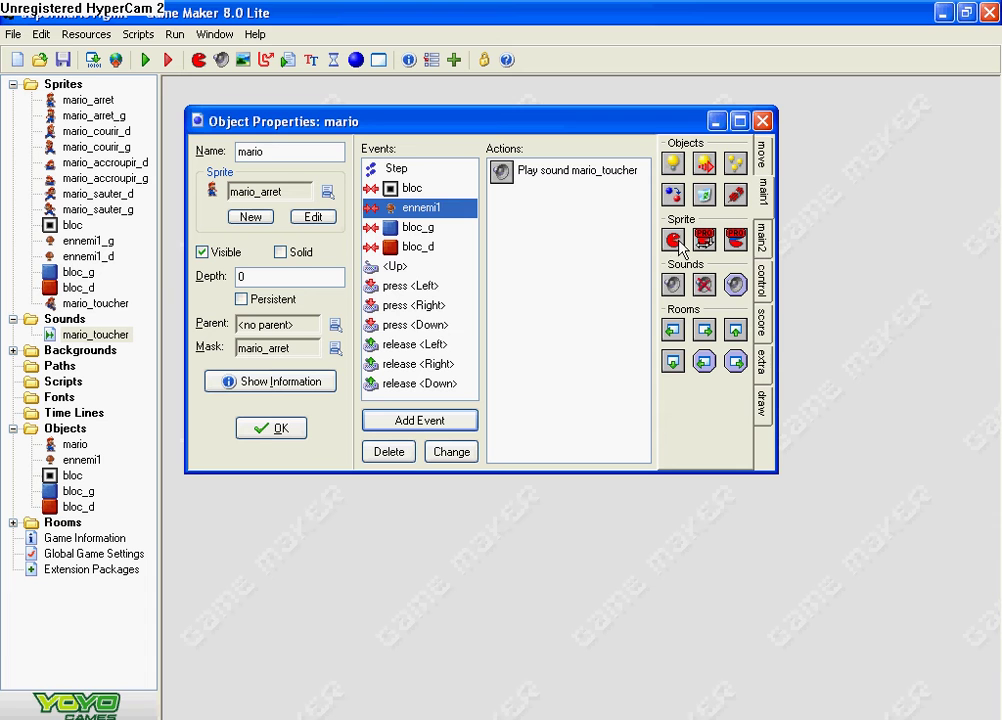
Add a Change Sprite action to the ennemi1 collision that switches Mario to mario_toucher, with subimage 0 and speed 1
{"action": "left_click_drag", "start_coordinate": [676, 239], "coordinate": [512, 221]}
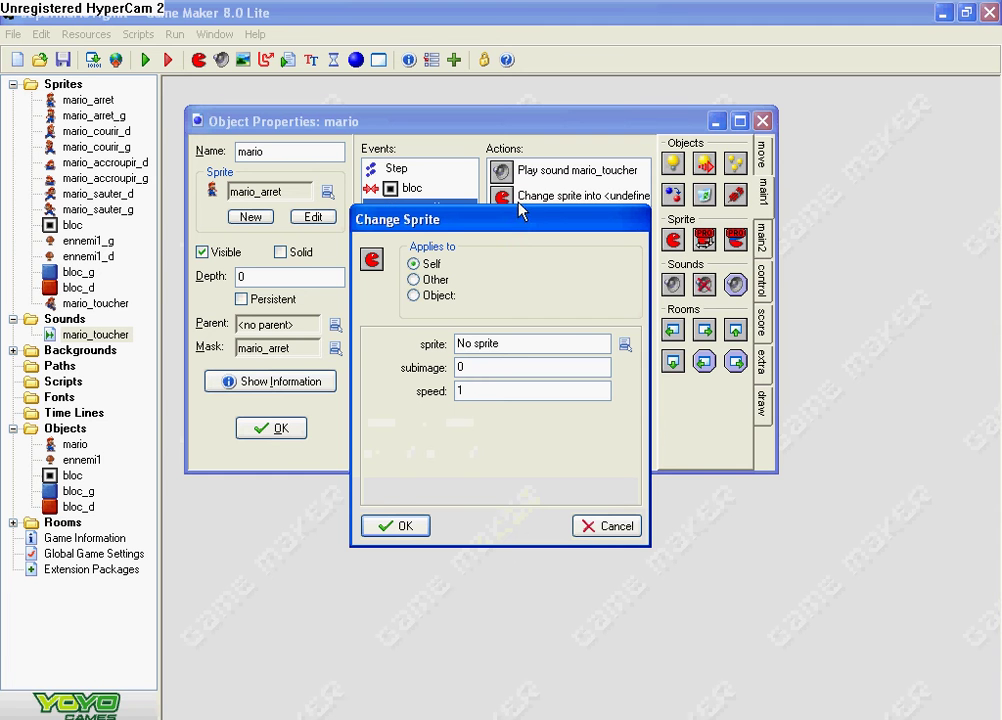
{"action": "left_click", "coordinate": [625, 344]}
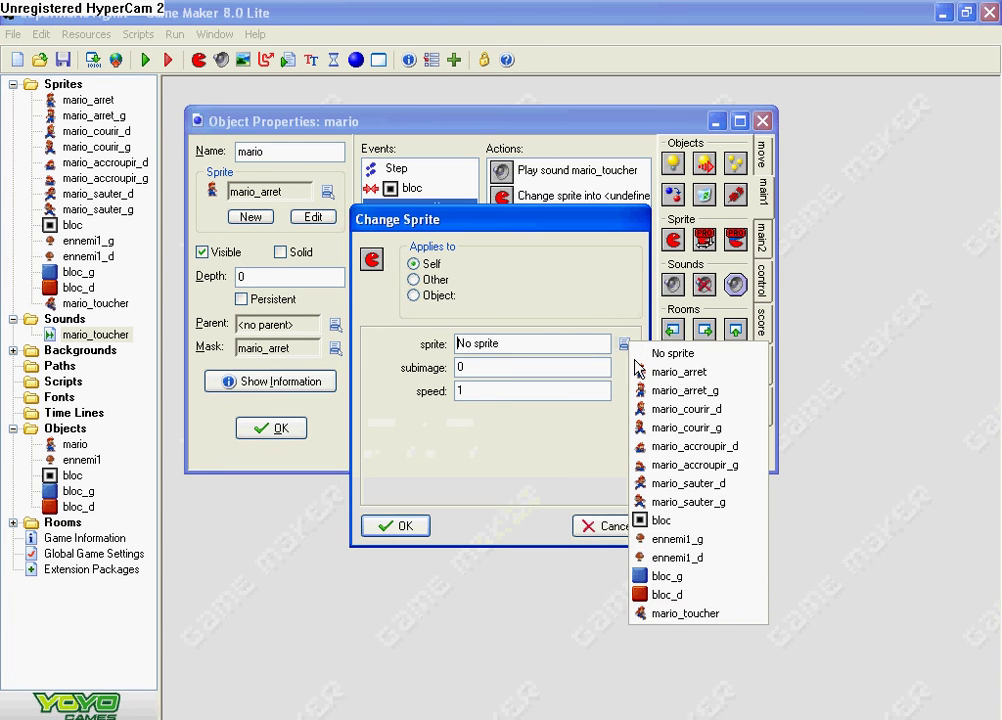
{"action": "left_click", "coordinate": [703, 614]}
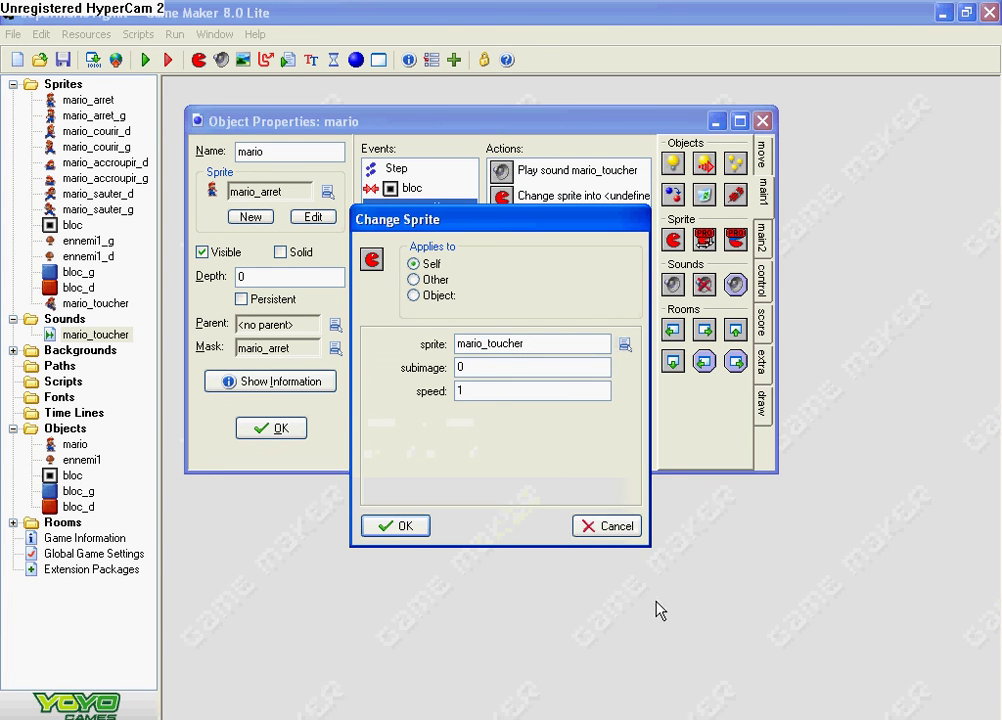
{"action": "left_click", "coordinate": [405, 527]}
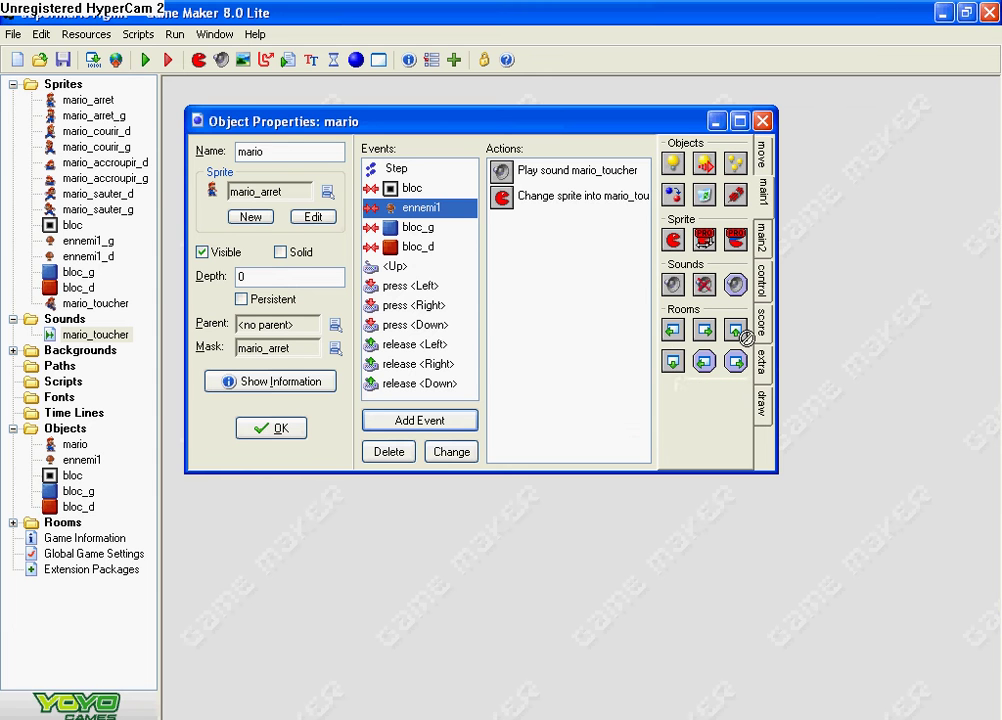
Add a Restart Room action with the Fade out and in transition after the sprite change
{"action": "left_click_drag", "start_coordinate": [744, 337], "coordinate": [506, 230]}
{"action": "left_click", "coordinate": [625, 344]}
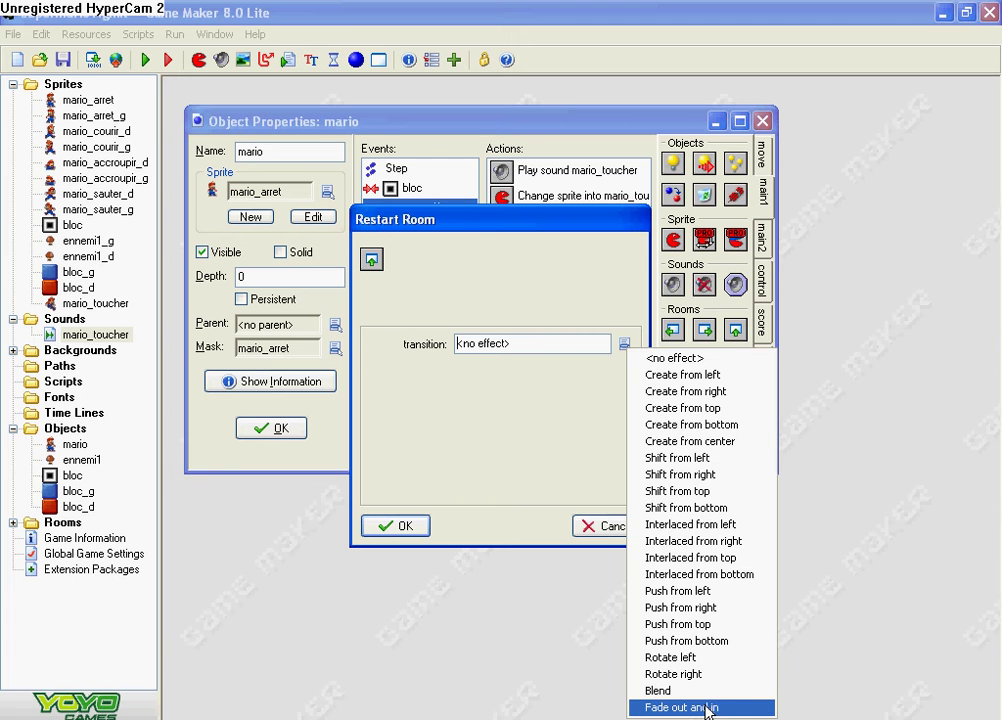
{"action": "left_click", "coordinate": [716, 708]}
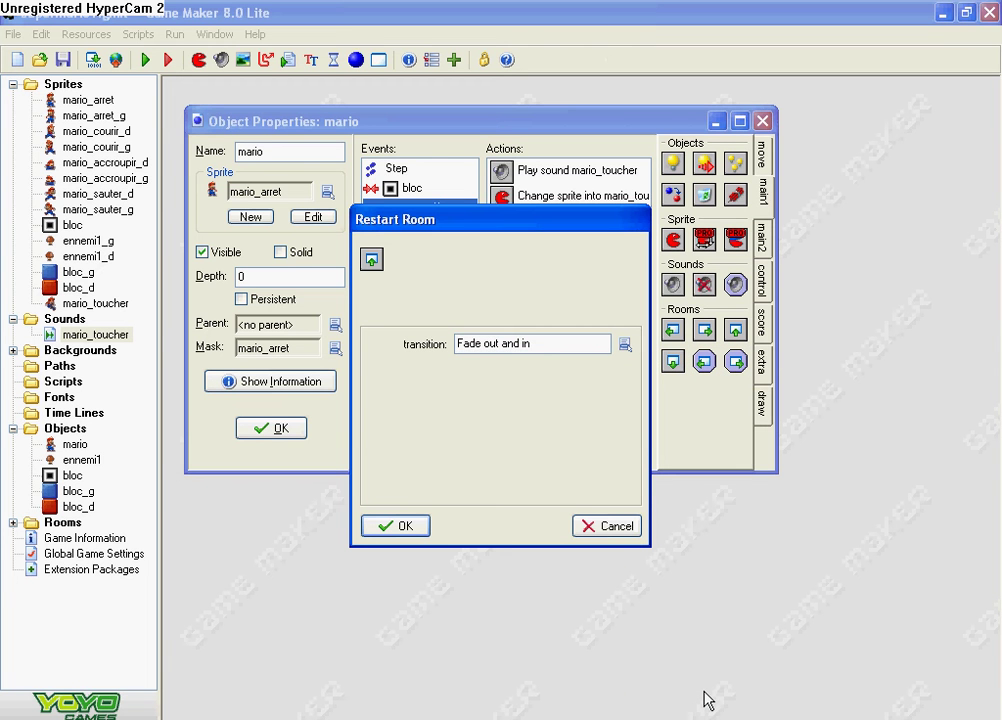
{"action": "left_click", "coordinate": [424, 528]}
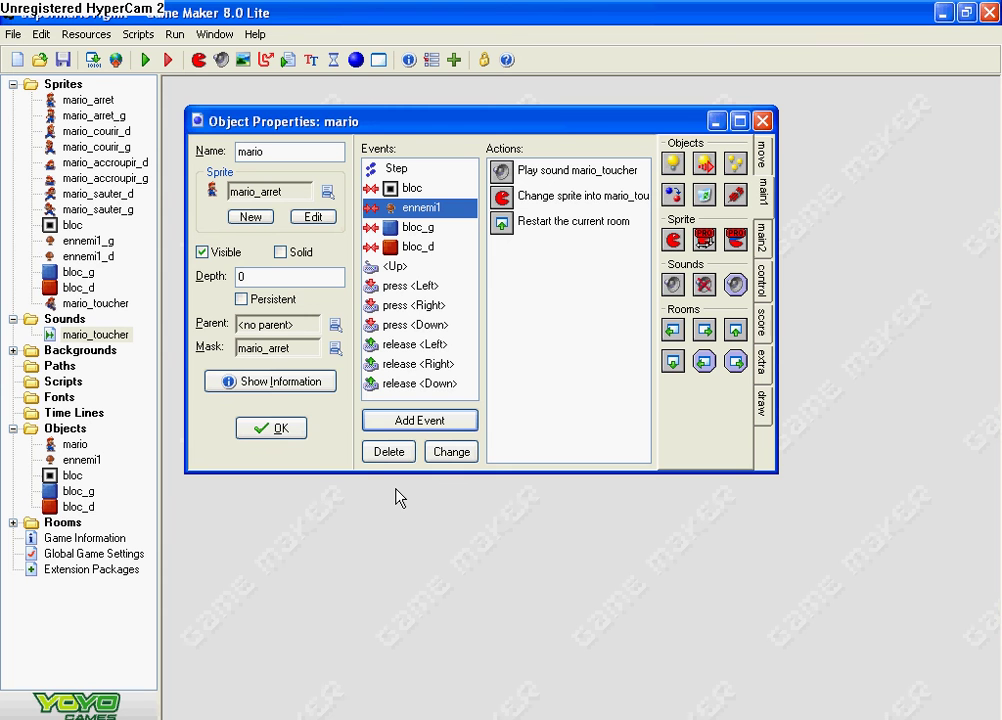
Run the game to test Mario's collision with the enemy, and close the game window
{"action": "left_click", "coordinate": [145, 61]}
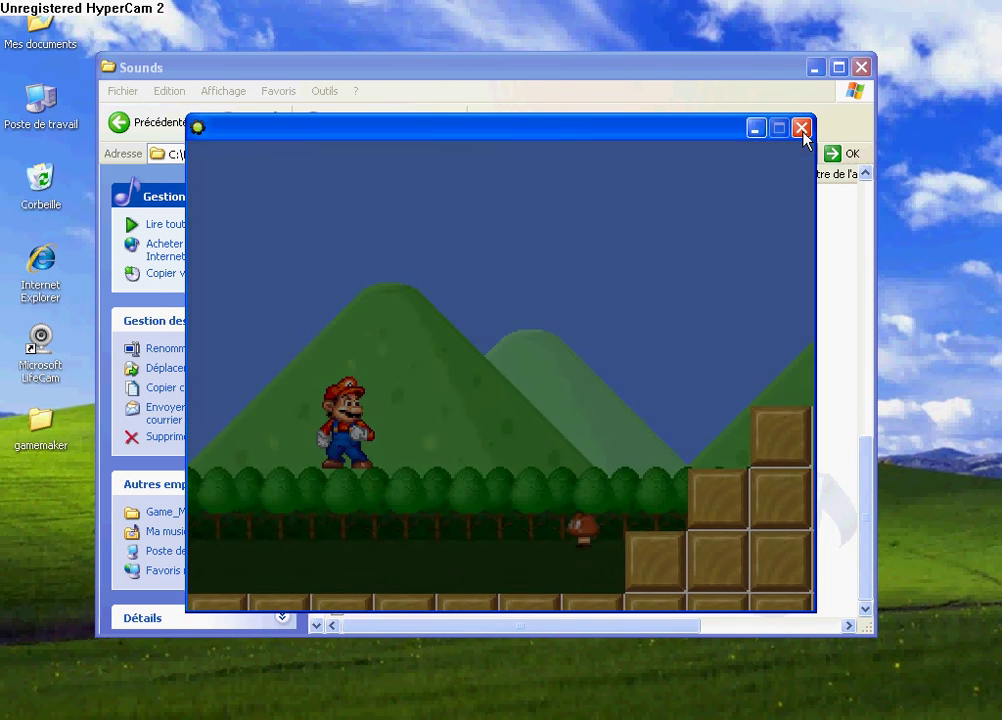
{"action": "left_click", "coordinate": [804, 130]}
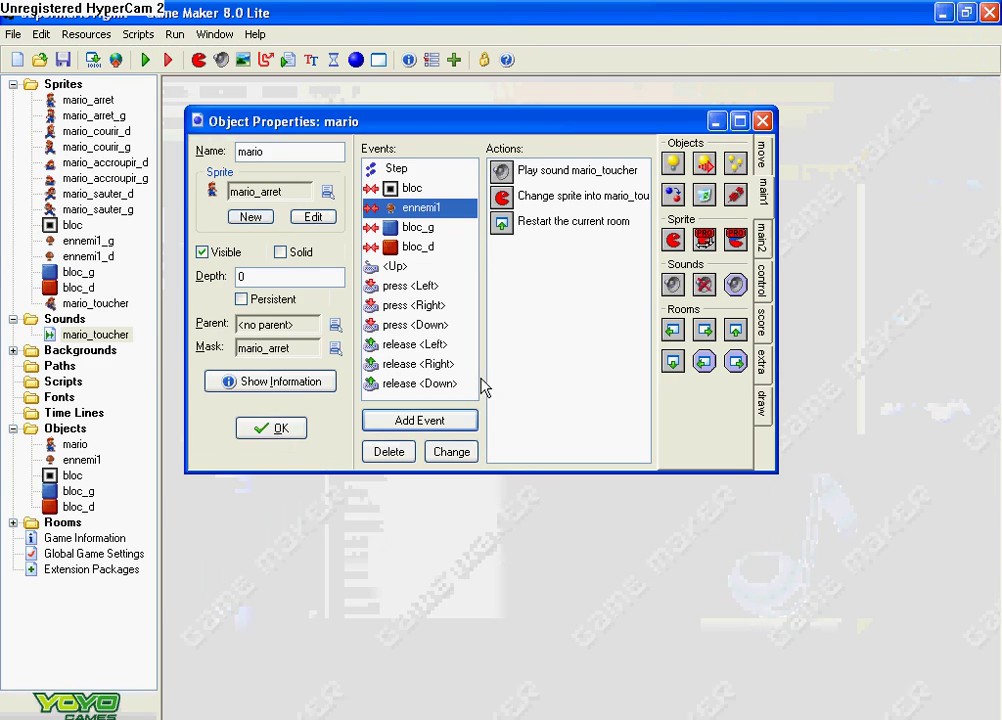
Confirm the mario object's properties and save the game project
{"action": "left_click", "coordinate": [280, 432]}
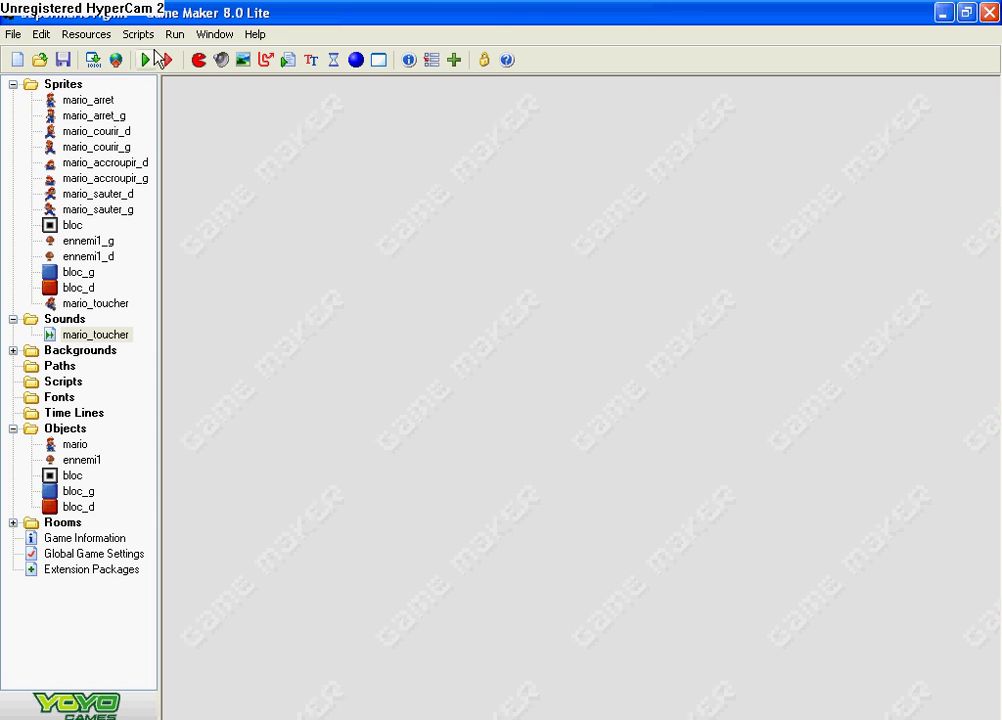
{"action": "left_click", "coordinate": [62, 61]}
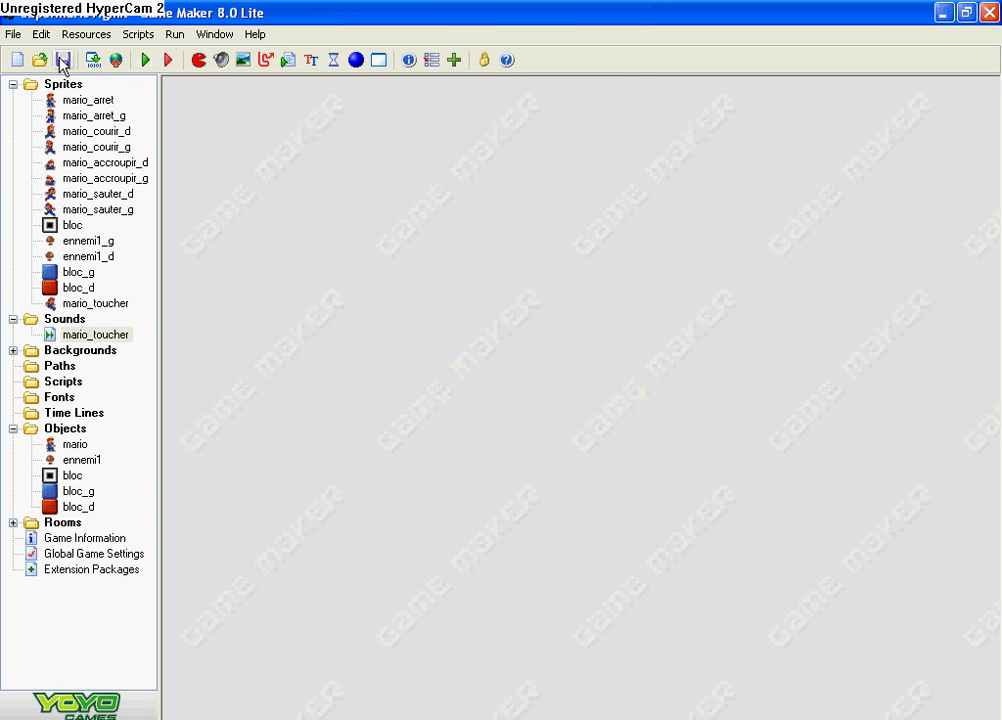